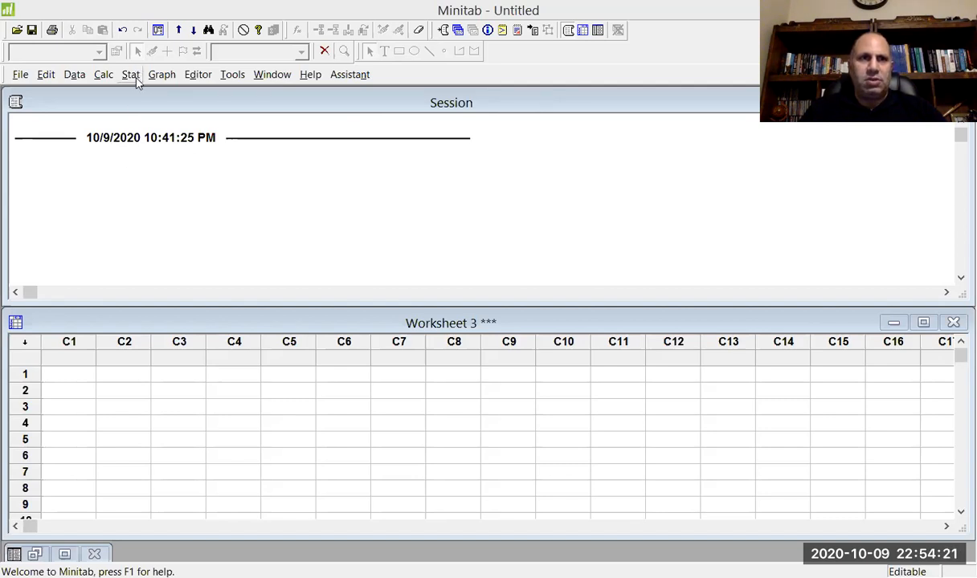
Step: Start a 2-level factorial design with default generators and 3 factors, and review the table of available designs
{"action": "left_click", "coordinate": [135, 76]}
{"action": "mouse_move", "coordinate": [155, 146]}
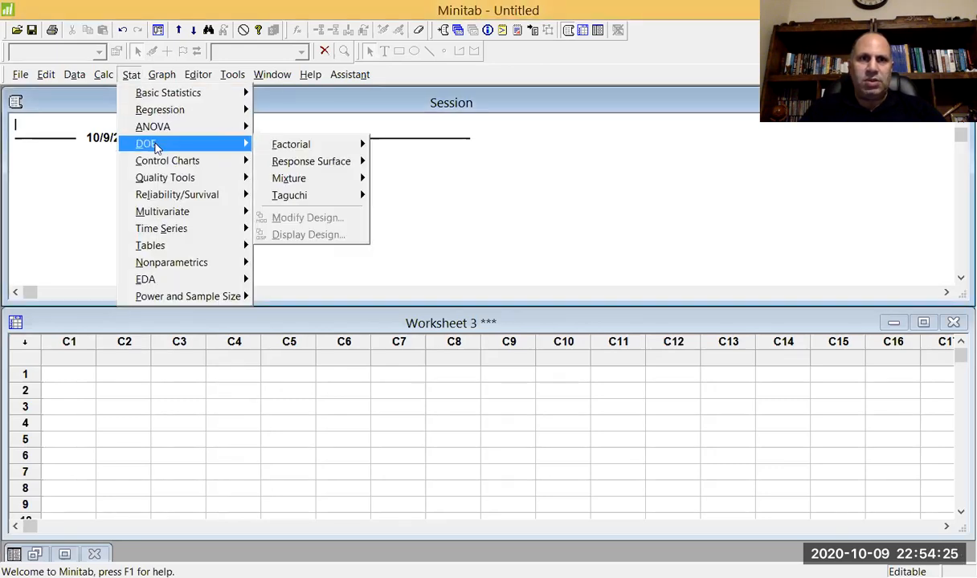
{"action": "mouse_move", "coordinate": [283, 143]}
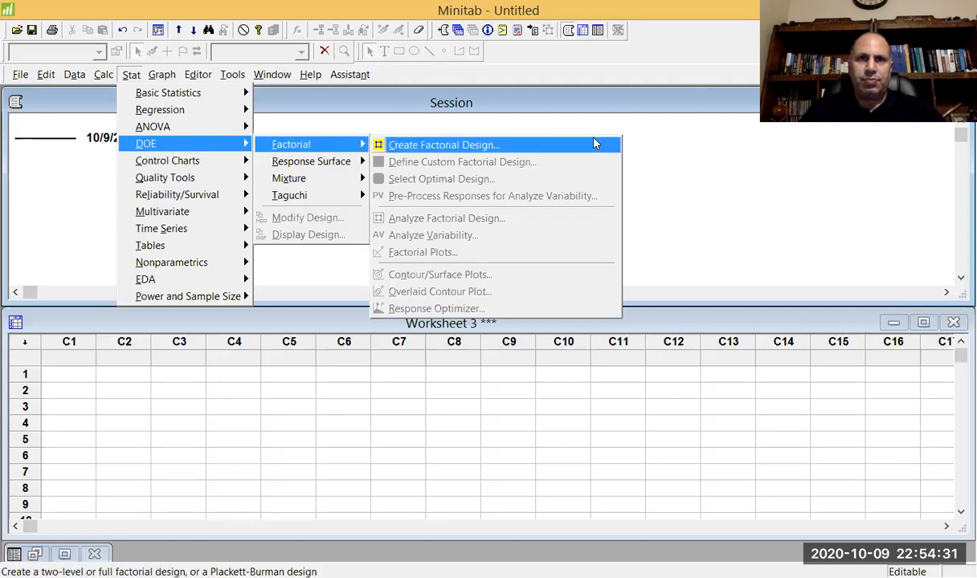
{"action": "left_click", "coordinate": [439, 151]}
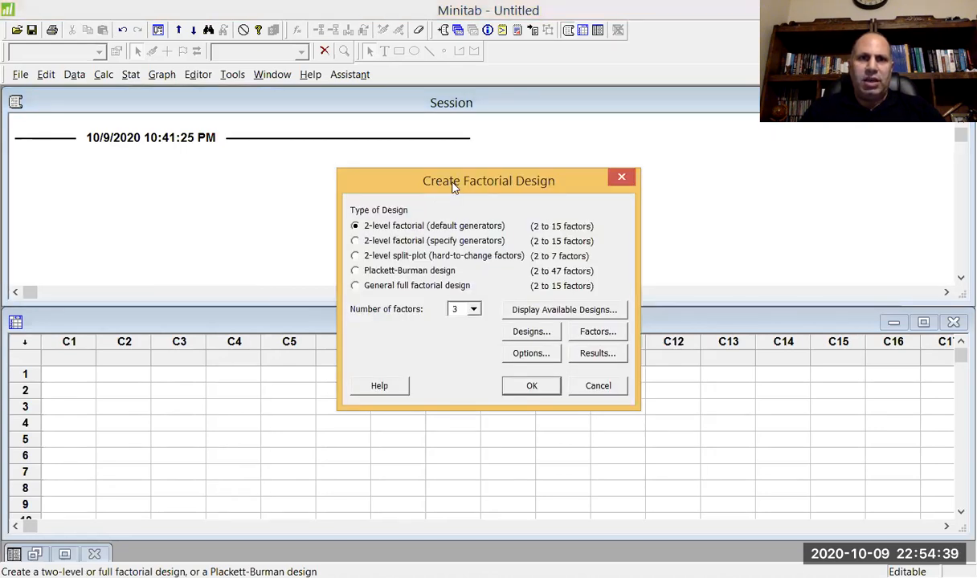
{"action": "left_click_drag", "start_coordinate": [455, 185], "coordinate": [427, 202]}
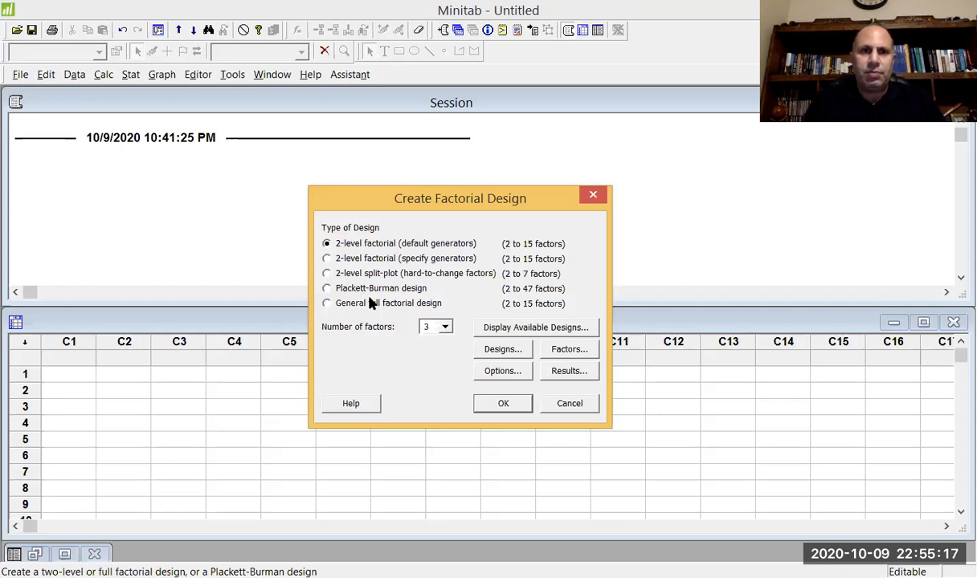
{"action": "left_click", "coordinate": [444, 326]}
{"action": "left_click", "coordinate": [426, 342]}
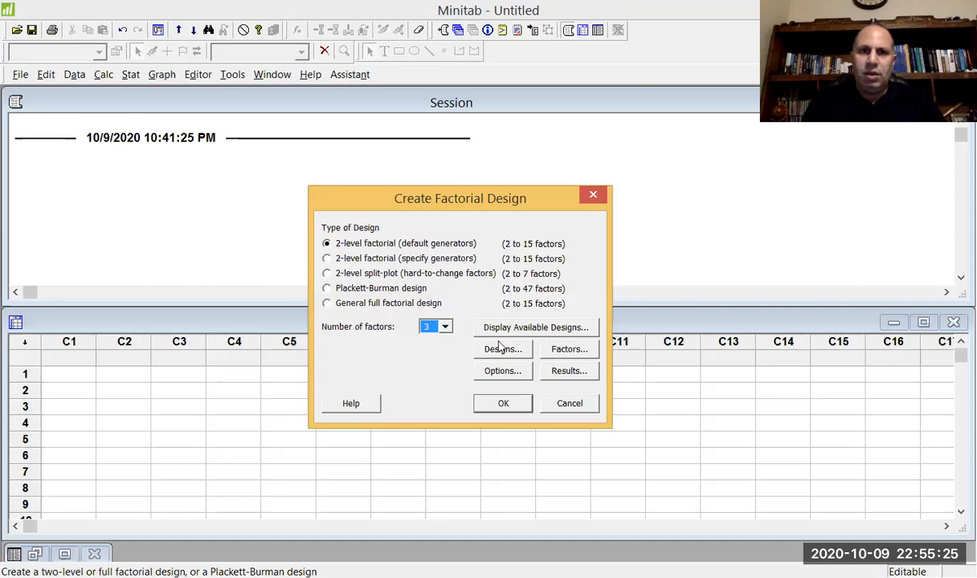
{"action": "left_click", "coordinate": [536, 328]}
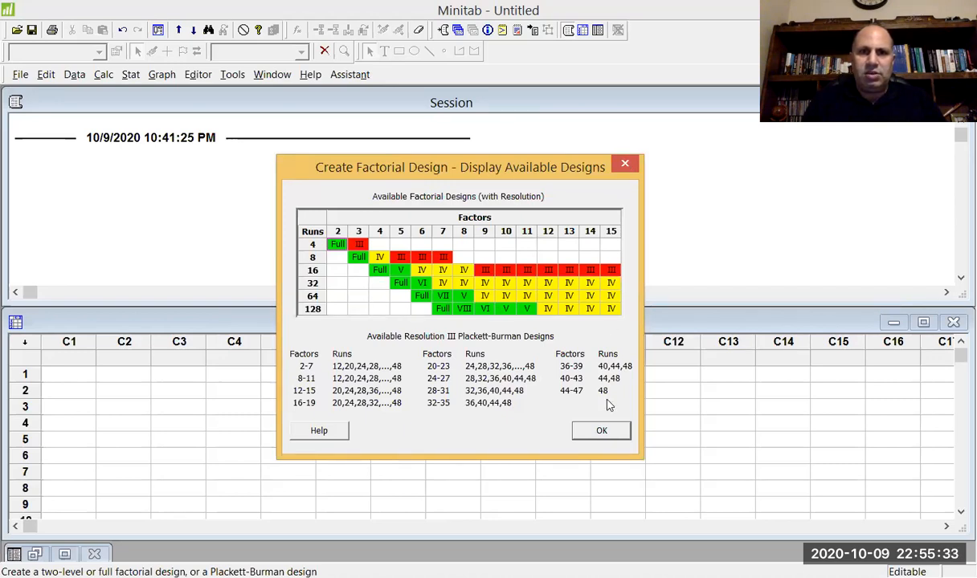
{"action": "left_click", "coordinate": [601, 432]}
Step: Choose the full factorial design with 8 base runs, 0 center points, 2 replicates for corner points and 1 block
{"action": "left_click", "coordinate": [501, 350]}
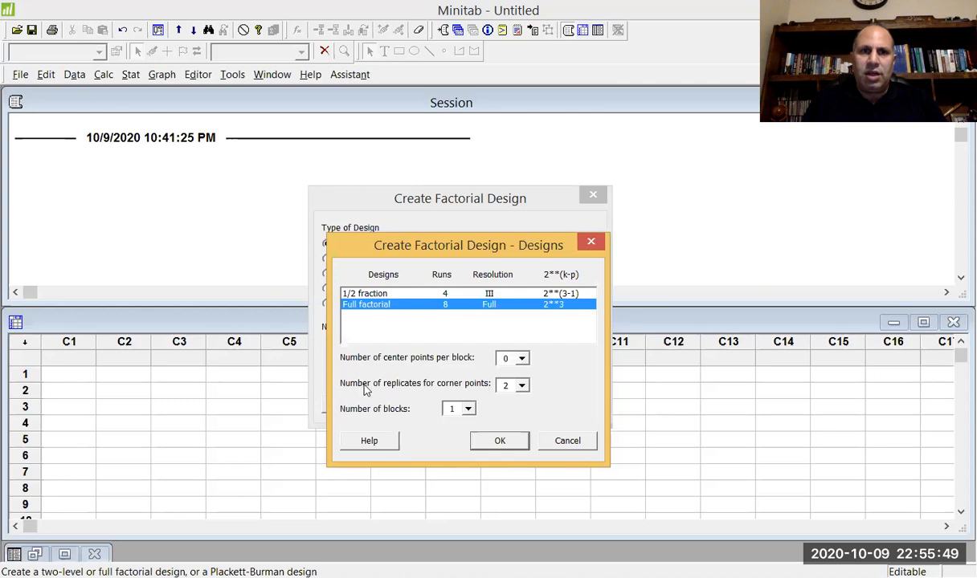
{"action": "left_click", "coordinate": [521, 385]}
{"action": "left_click", "coordinate": [515, 401]}
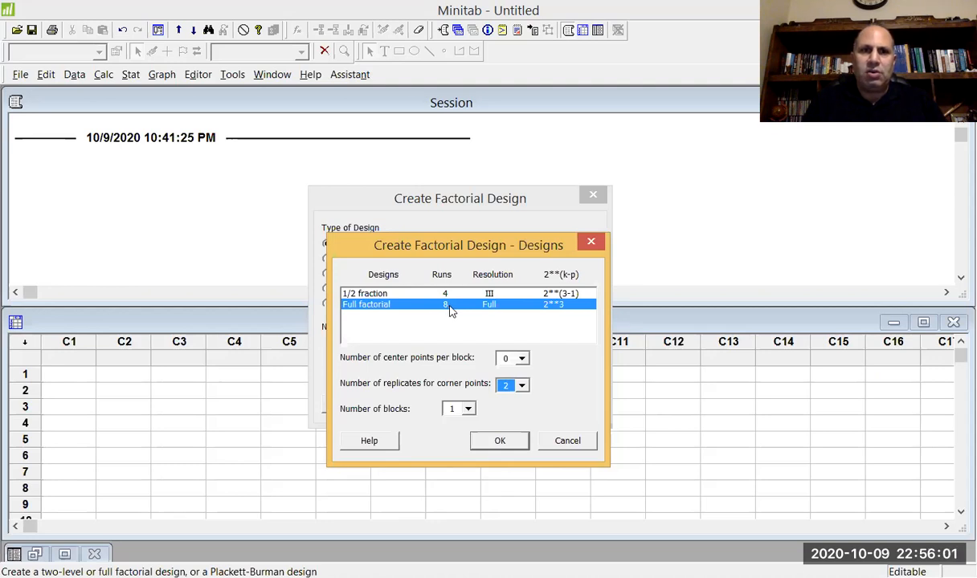
{"action": "left_click", "coordinate": [498, 443]}
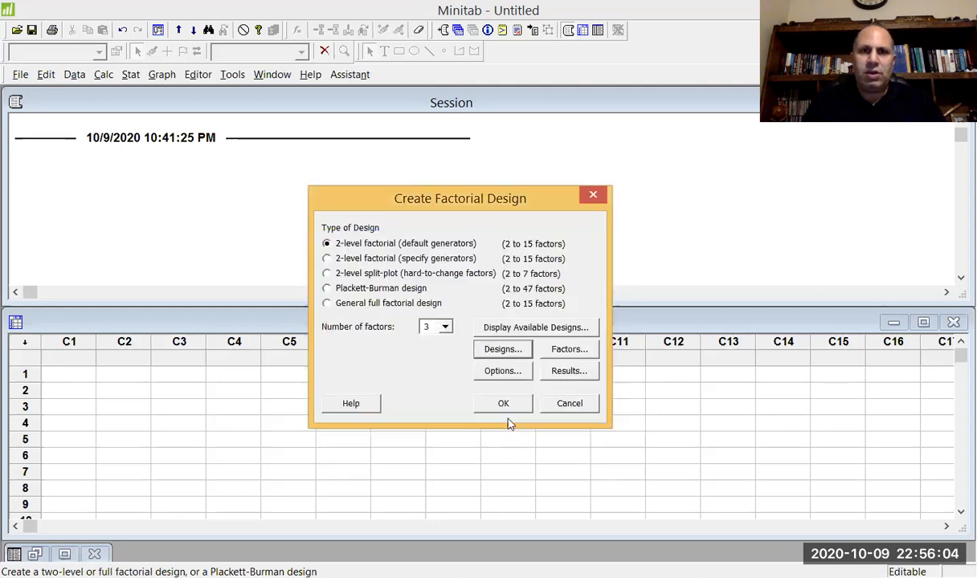
Step: Keep numeric factors A, B and C at levels -1 and 1, and turn on randomized runs with the design stored in the worksheet
{"action": "left_click", "coordinate": [569, 349]}
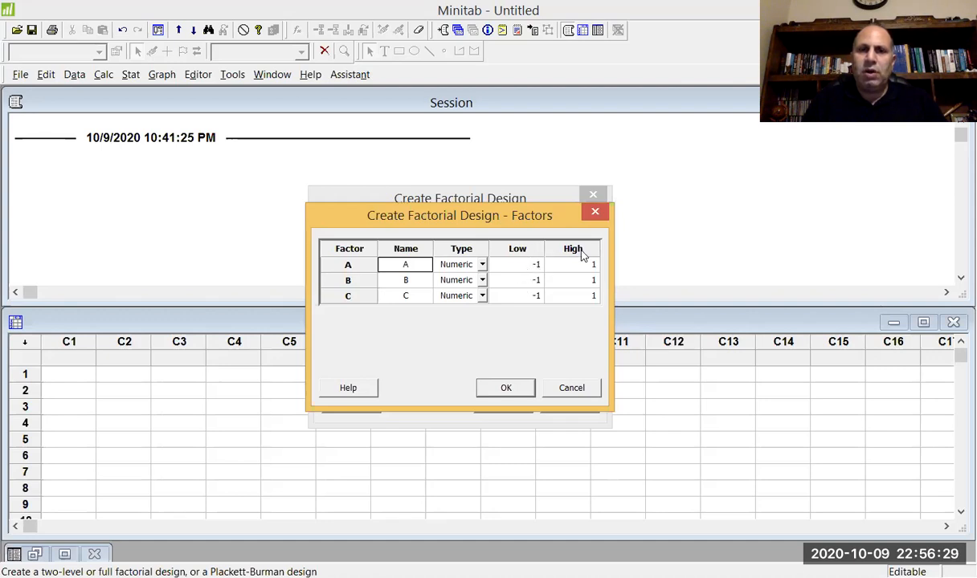
{"action": "left_click", "coordinate": [506, 387]}
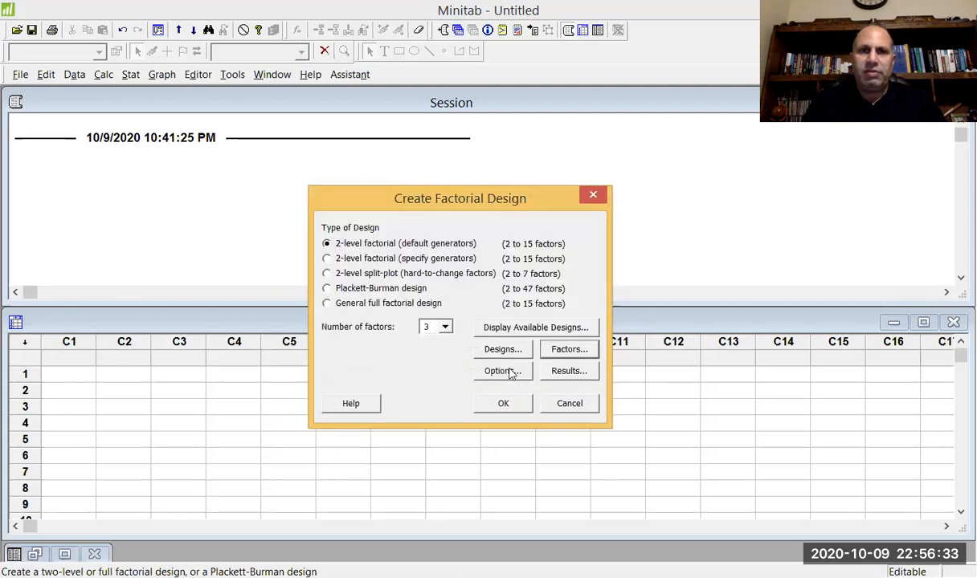
{"action": "left_click", "coordinate": [506, 371]}
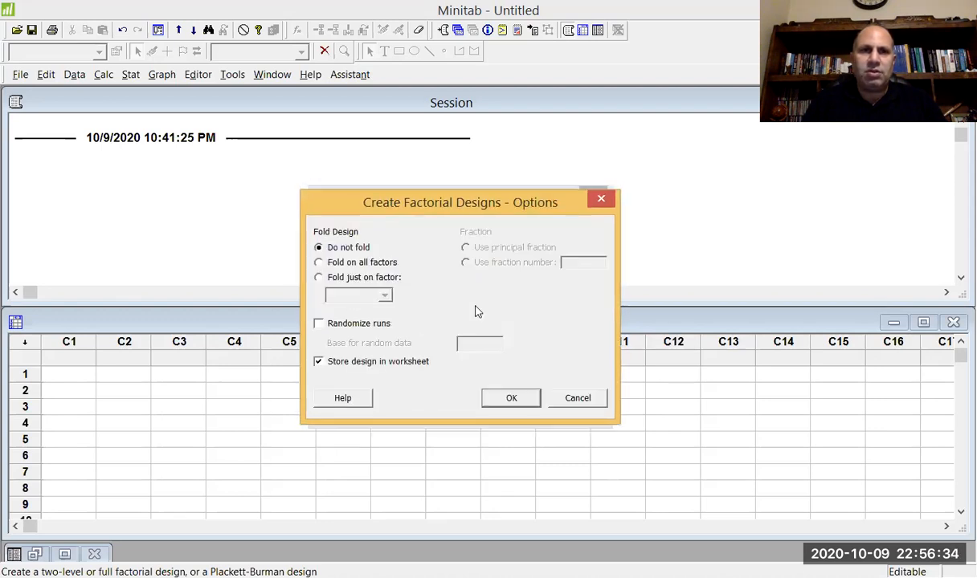
{"action": "left_click", "coordinate": [319, 325]}
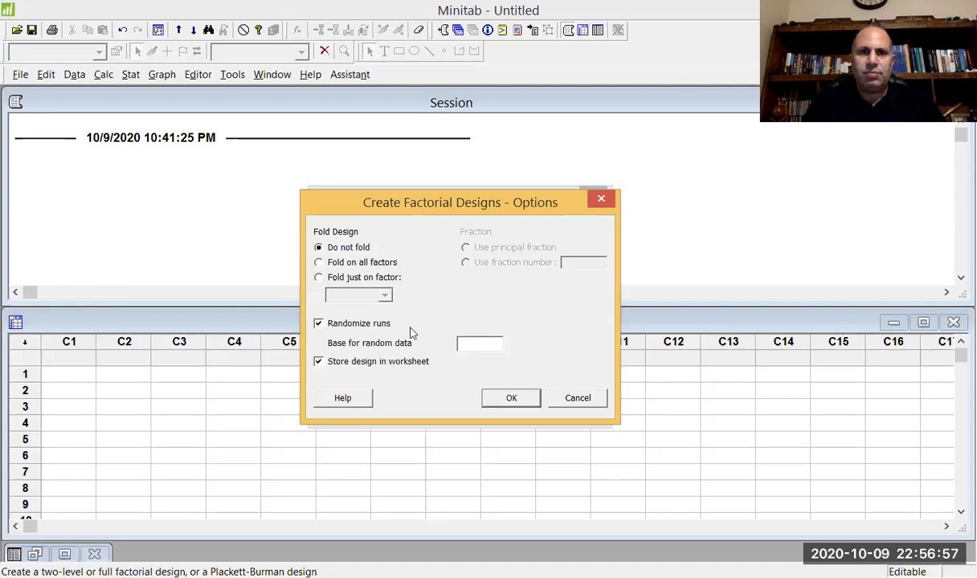
{"action": "left_click", "coordinate": [513, 402]}
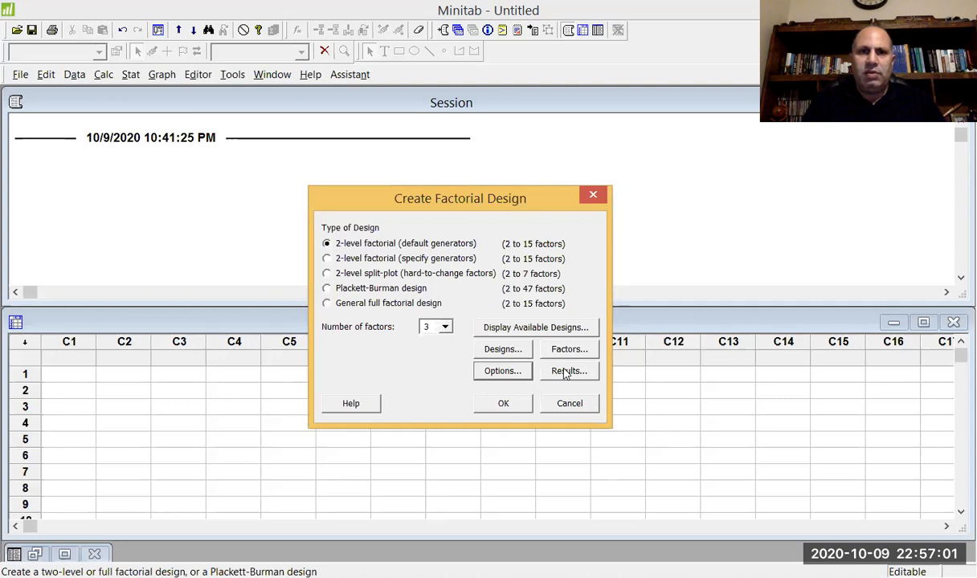
Step: Keep the summary and alias tables with default interactions as printed results, and generate the factorial design
{"action": "left_click", "coordinate": [565, 371]}
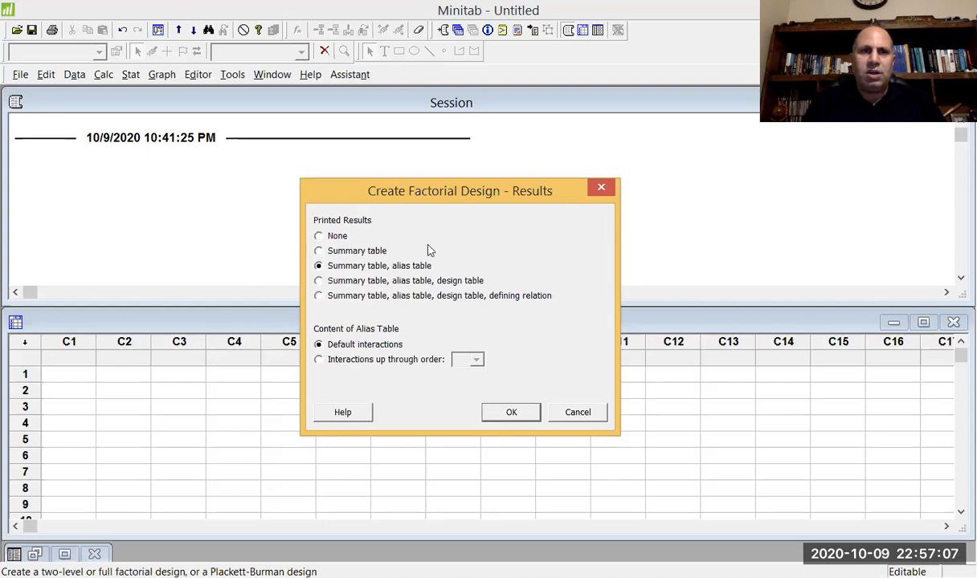
{"action": "left_click", "coordinate": [511, 412]}
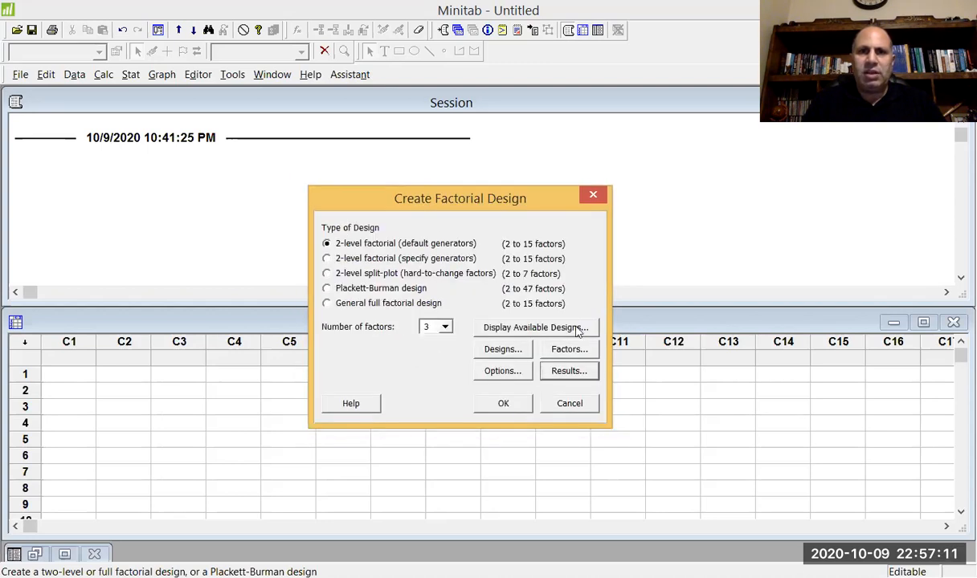
{"action": "left_click", "coordinate": [510, 404]}
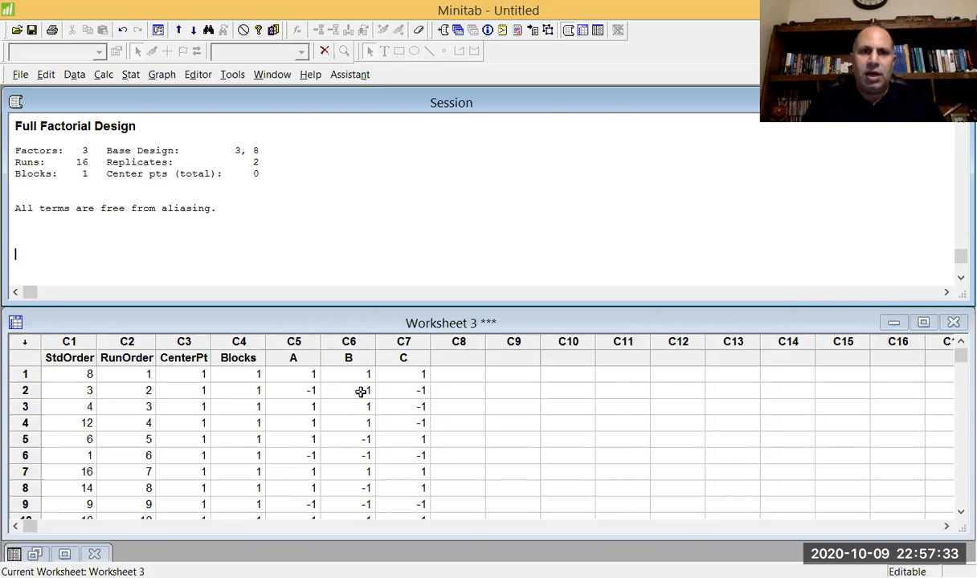
Step: Review the factor levels of the third run and name the empty column C8 "Measurements"
{"action": "left_click", "coordinate": [459, 390]}
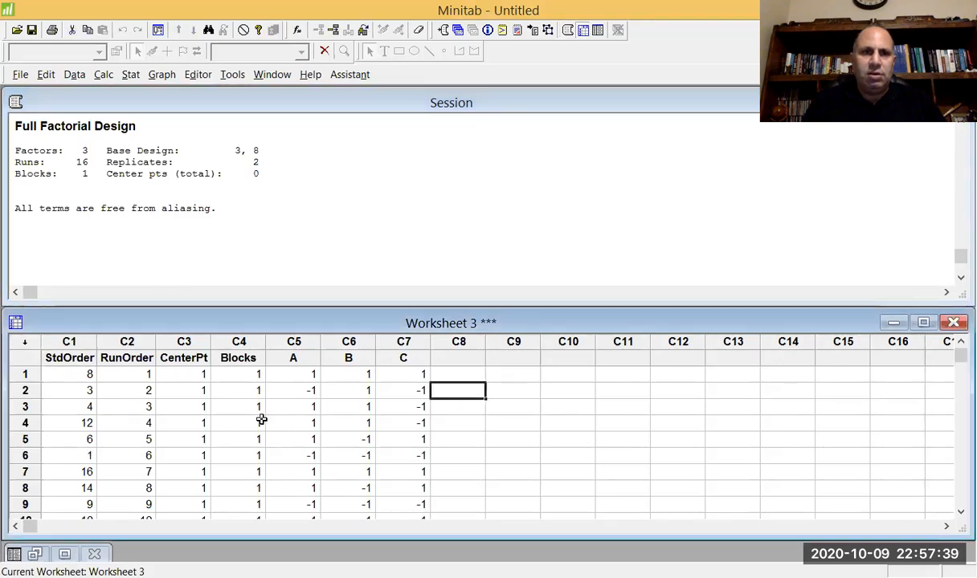
{"action": "left_click", "coordinate": [303, 409]}
{"action": "left_click", "coordinate": [352, 409]}
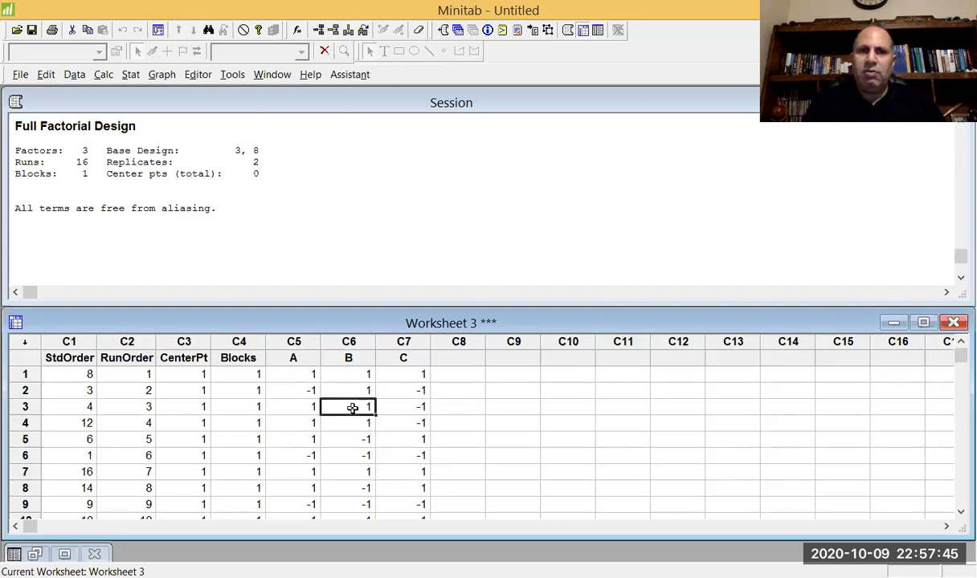
{"action": "left_click", "coordinate": [417, 408]}
{"action": "left_click", "coordinate": [458, 409]}
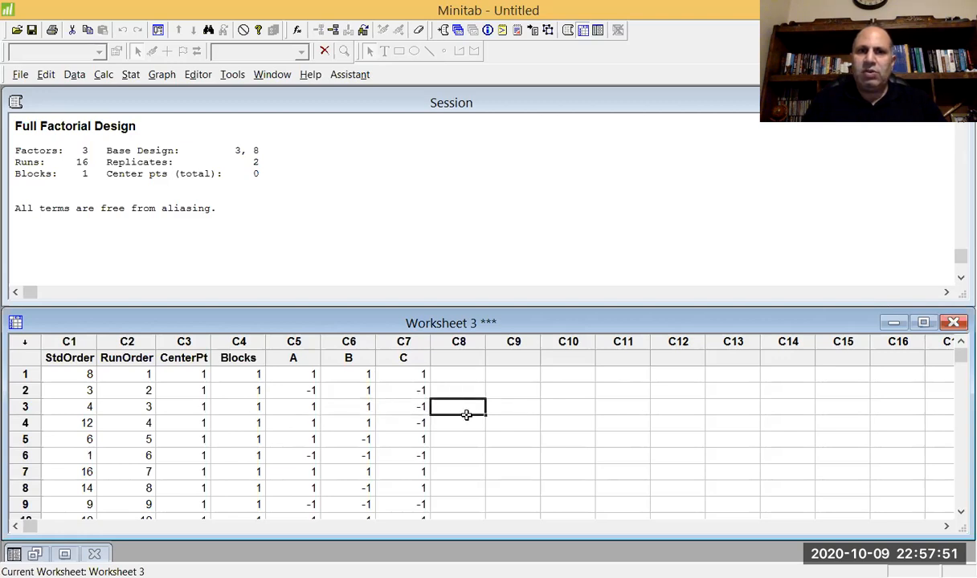
{"action": "left_click", "coordinate": [458, 361]}
{"action": "type", "text": "Measurements"}
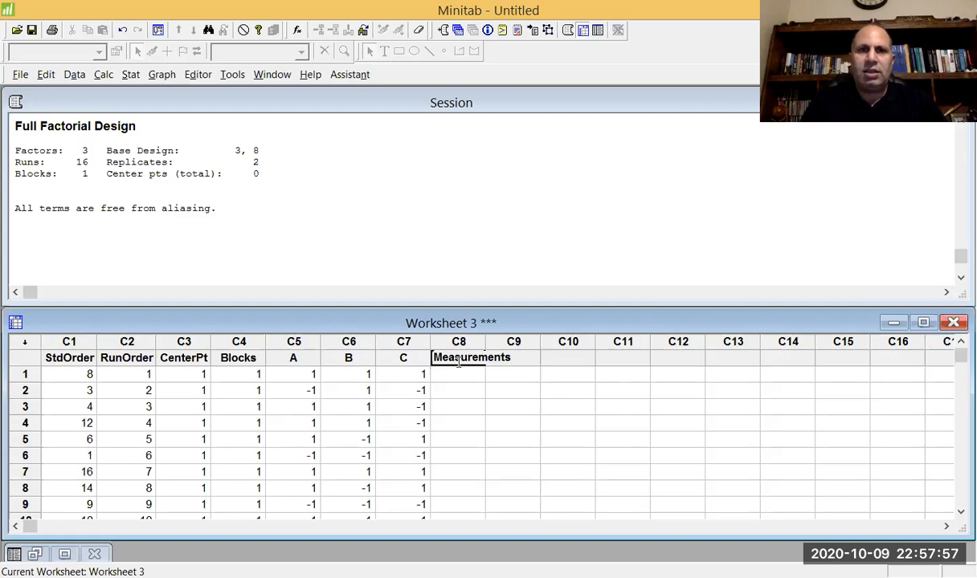
{"action": "key", "text": "Return"}
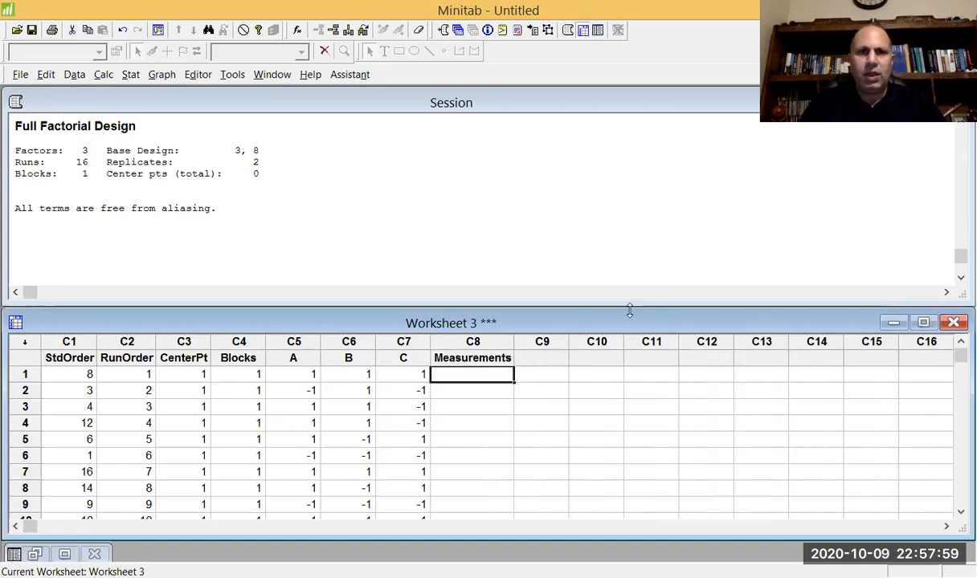
Step: Open the recent worksheet EXAMPLE13_7_SURFACE FINISH OF A METAL PART.MTW and add its copy to the current project
{"action": "left_click", "coordinate": [18, 75]}
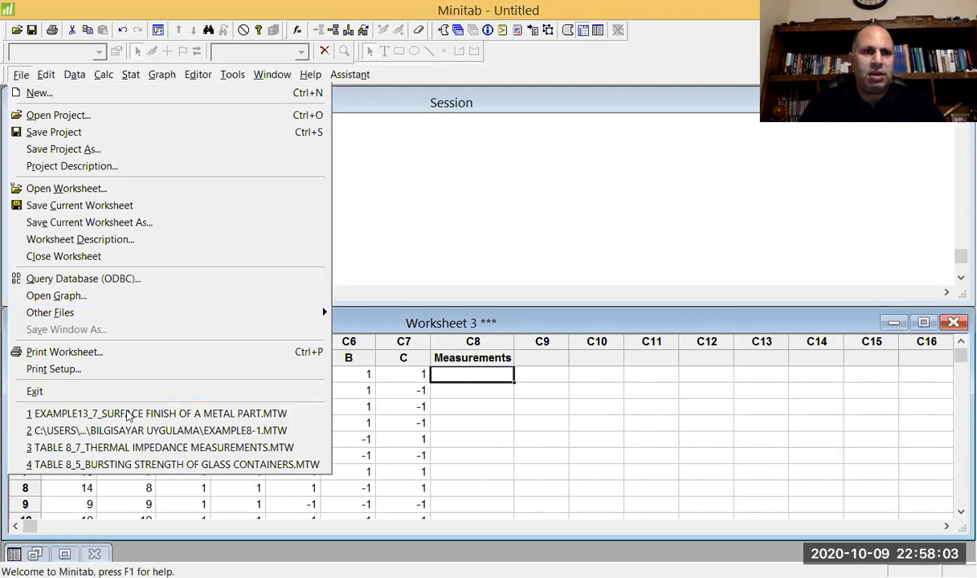
{"action": "left_click", "coordinate": [131, 415]}
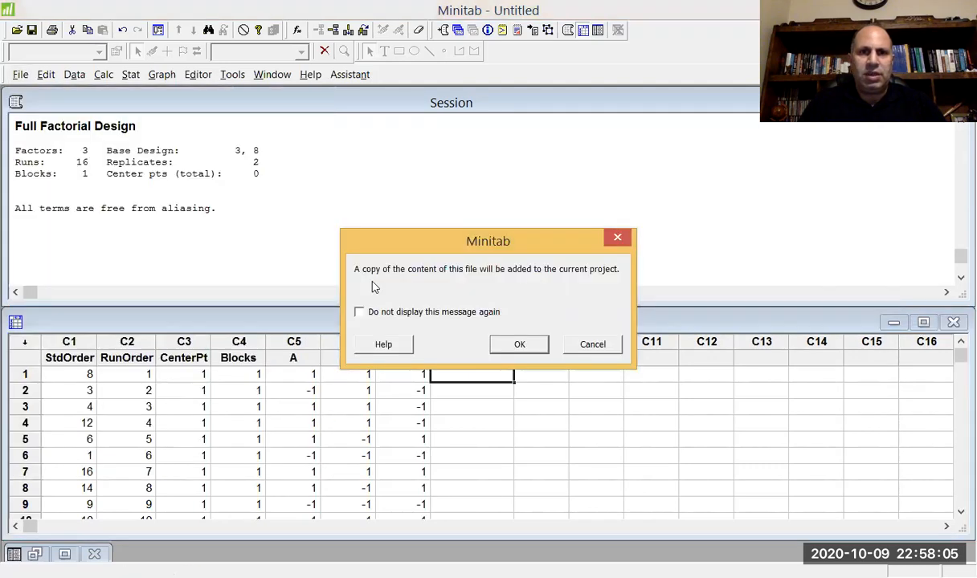
{"action": "left_click", "coordinate": [520, 347]}
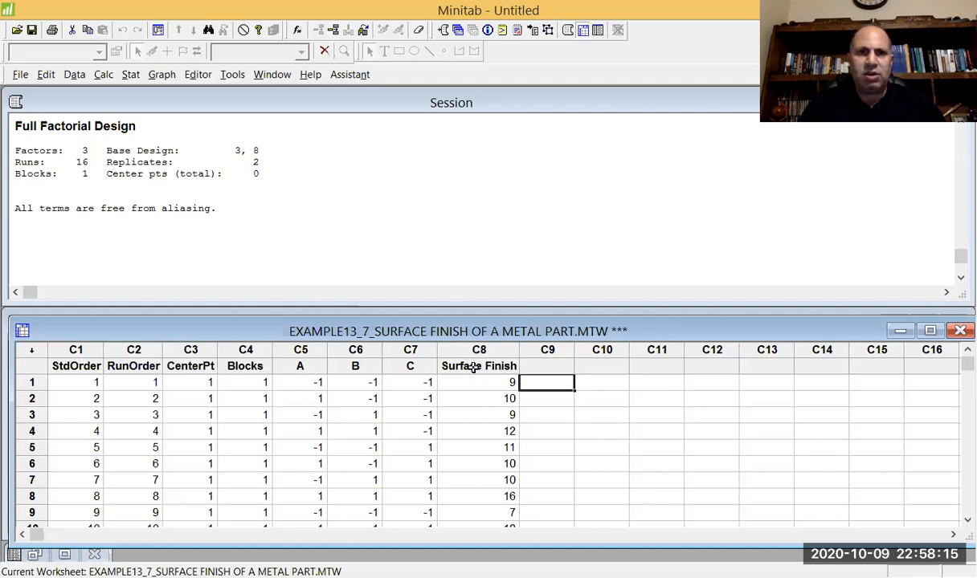
Step: Examine the Surface Finish responses in column C8 across all 16 runs
{"action": "left_click", "coordinate": [474, 367]}
{"action": "left_click", "coordinate": [491, 382]}
{"action": "left_click", "coordinate": [488, 398]}
{"action": "left_click", "coordinate": [485, 427]}
{"action": "left_click", "coordinate": [483, 457]}
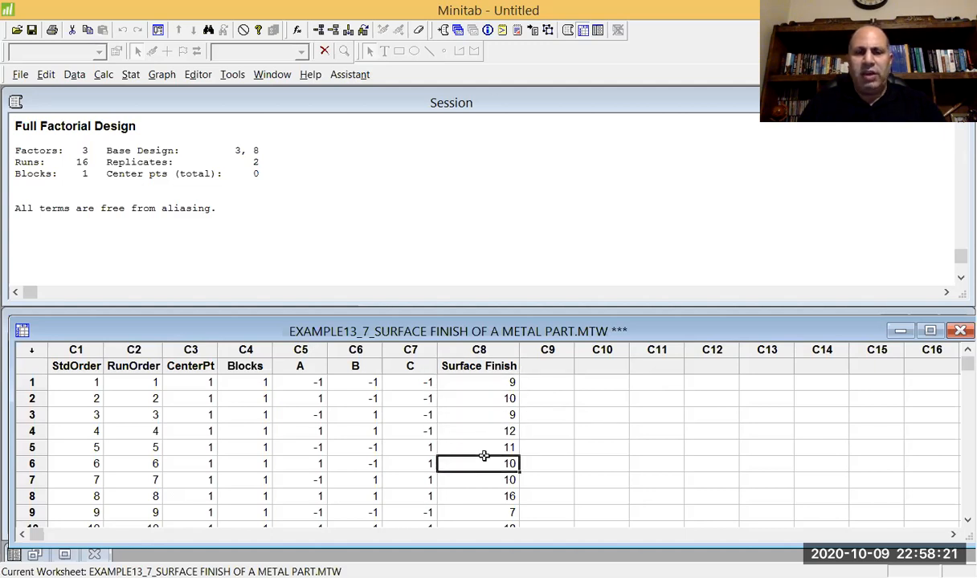
{"action": "left_click_drag", "start_coordinate": [956, 369], "coordinate": [959, 405]}
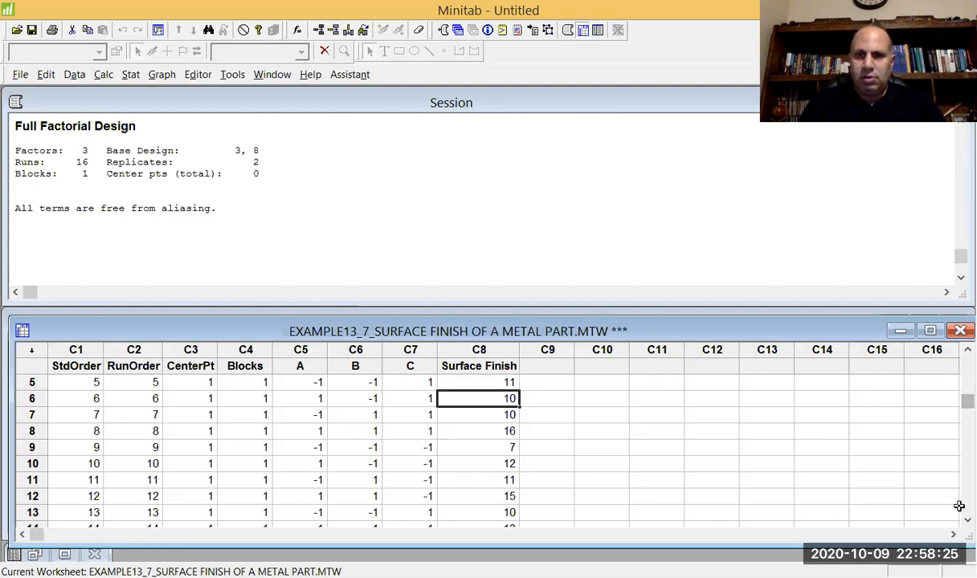
{"action": "left_click", "coordinate": [964, 522]}
{"action": "left_click", "coordinate": [964, 522]}
{"action": "left_click", "coordinate": [964, 522]}
{"action": "left_click", "coordinate": [964, 522]}
{"action": "left_click", "coordinate": [965, 522]}
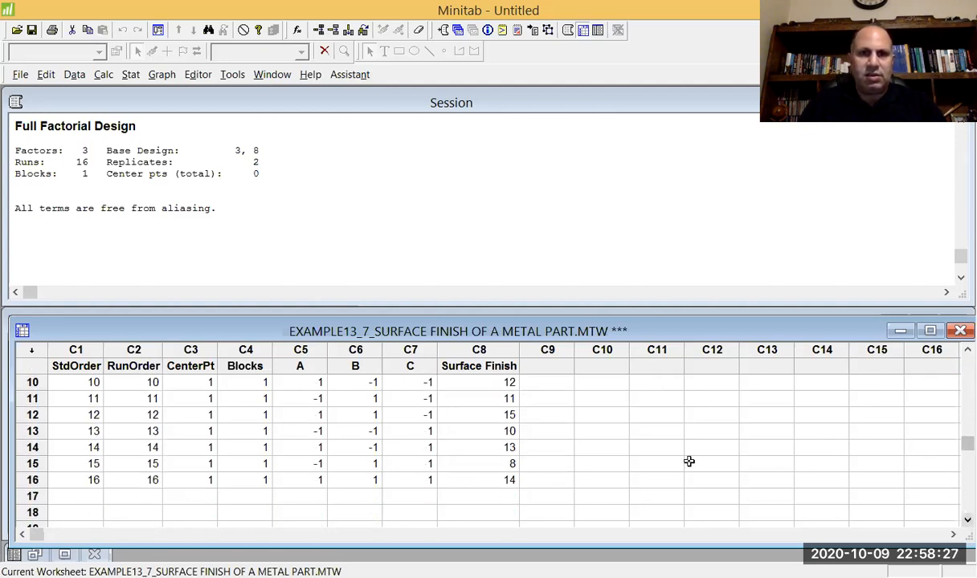
{"action": "left_click_drag", "start_coordinate": [957, 442], "coordinate": [955, 346]}
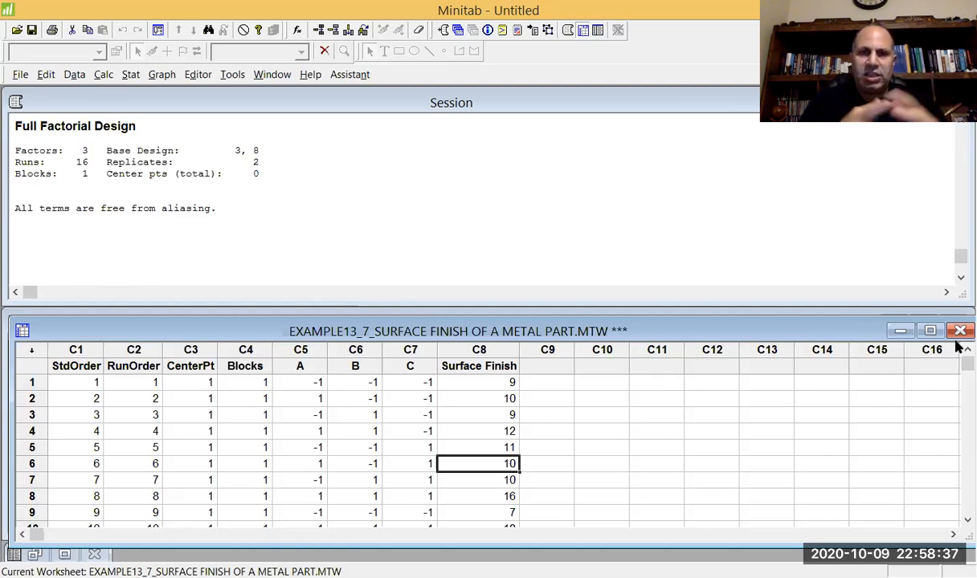
Step: Start analyzing the factorial design and enter Surface Finish (C8) as the response
{"action": "left_click", "coordinate": [131, 74]}
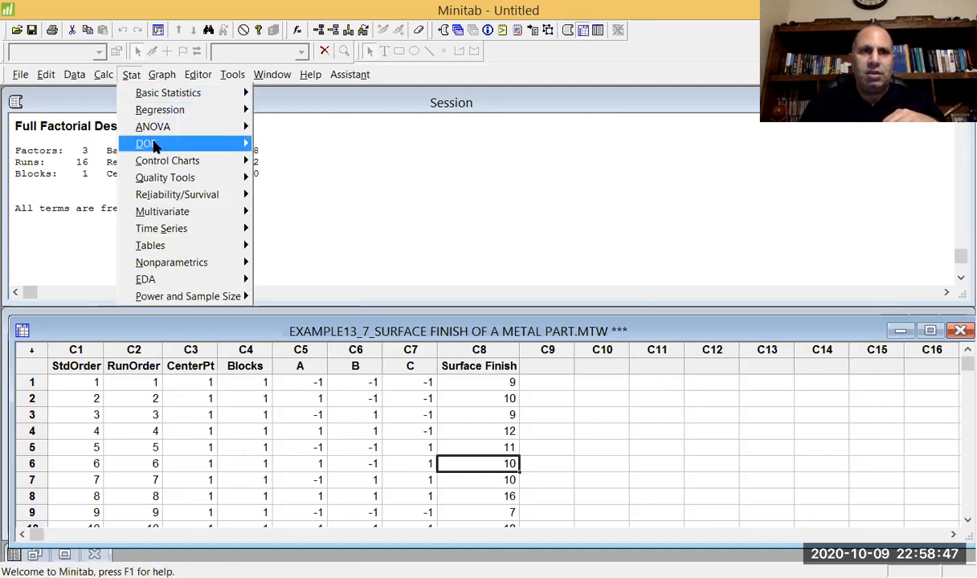
{"action": "mouse_move", "coordinate": [187, 145]}
{"action": "mouse_move", "coordinate": [283, 147]}
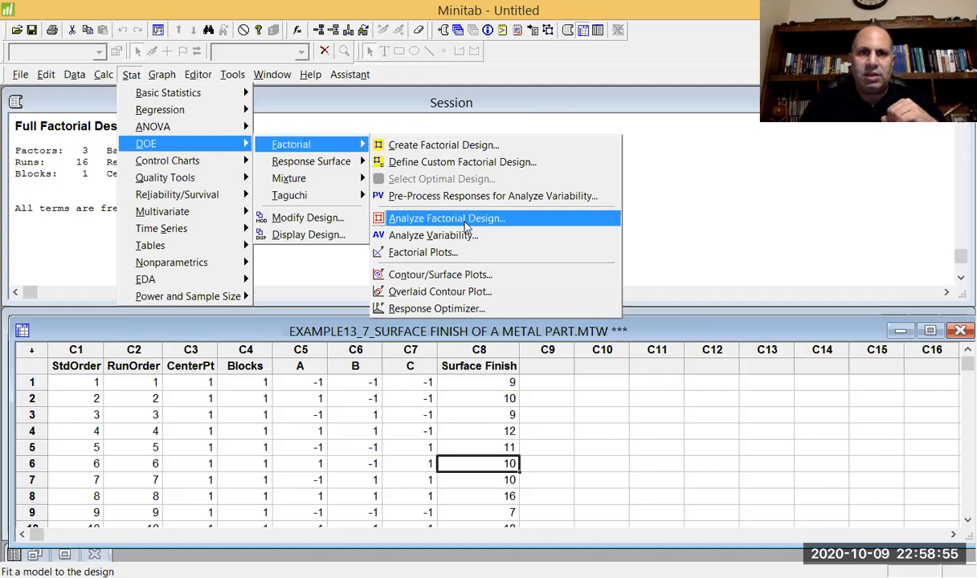
{"action": "left_click", "coordinate": [465, 225]}
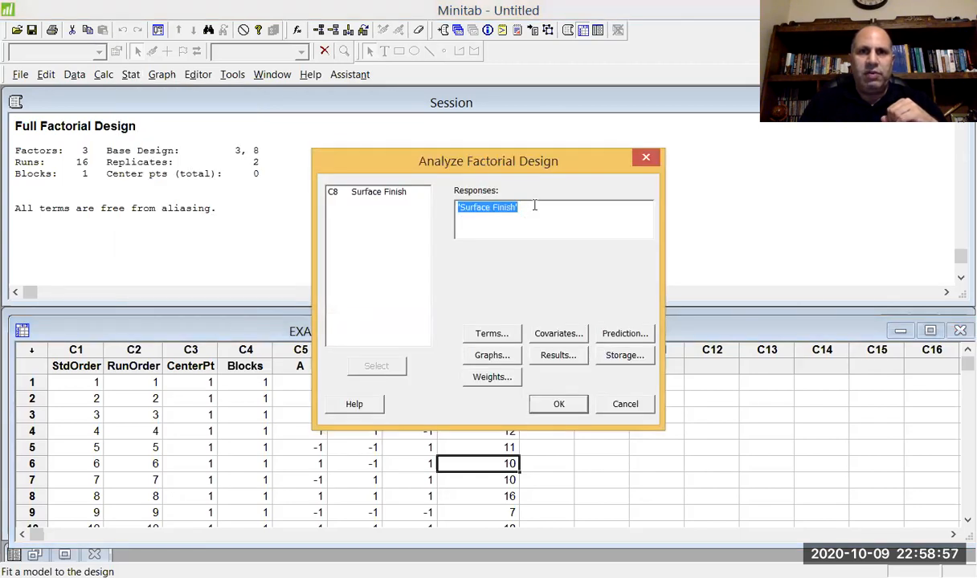
{"action": "key", "text": "Delete"}
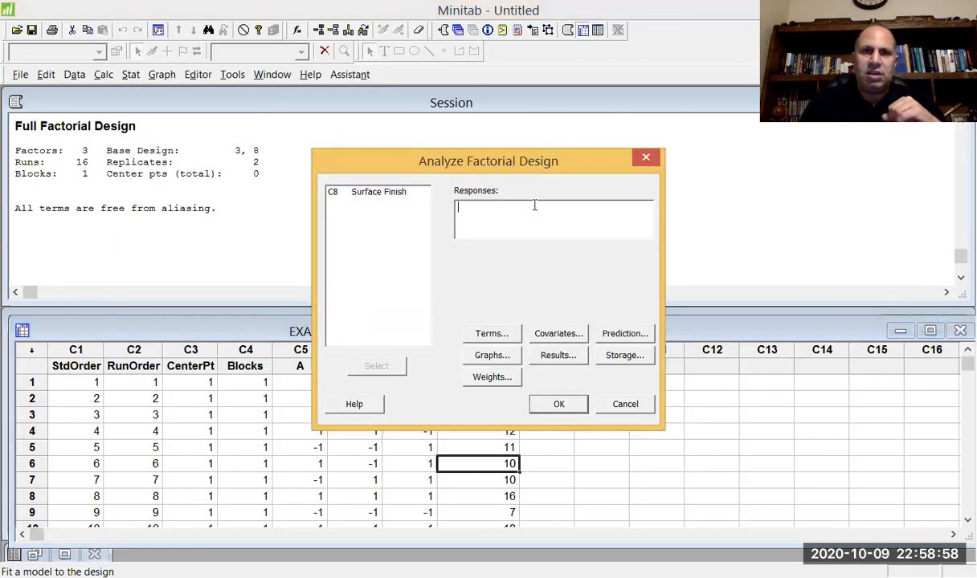
{"action": "double_click", "coordinate": [389, 194]}
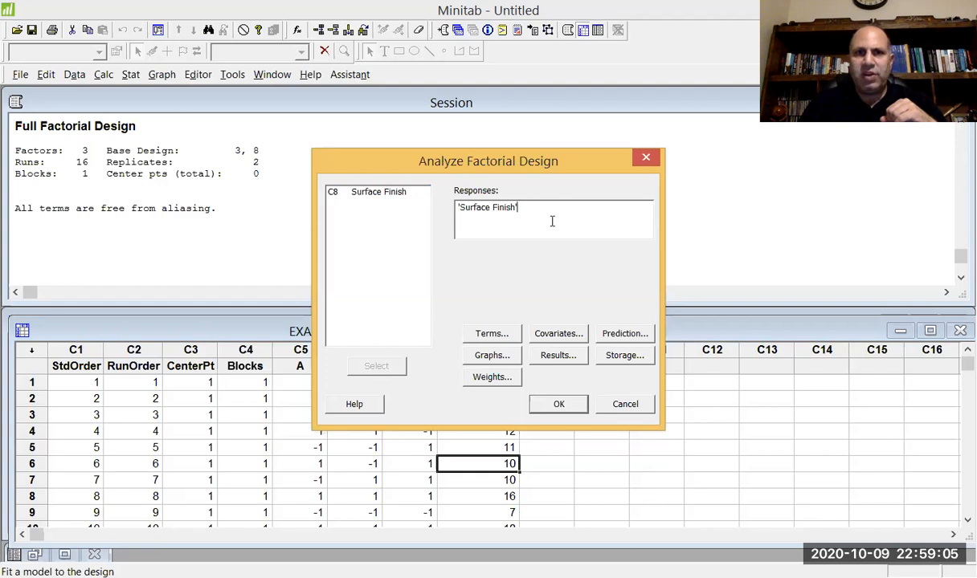
Step: Include model terms up through order 3 and set four-in-one residual plots using regular residuals
{"action": "left_click", "coordinate": [489, 334]}
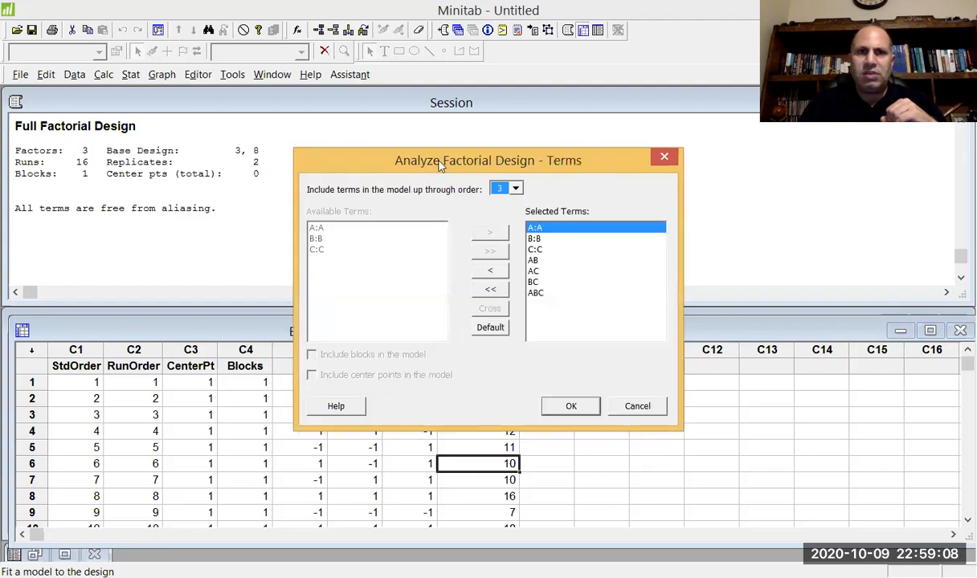
{"action": "right_click", "coordinate": [362, 158]}
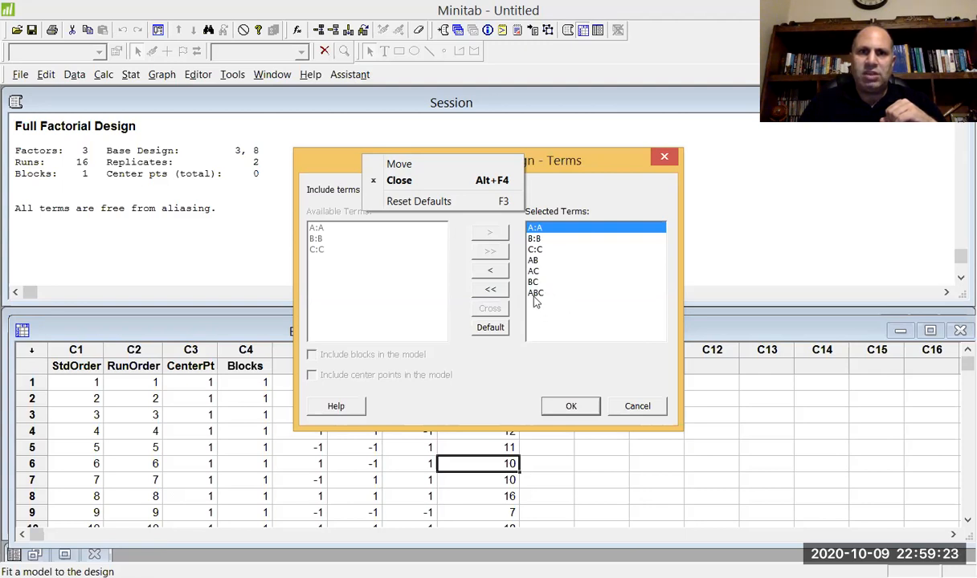
{"action": "left_click", "coordinate": [571, 406]}
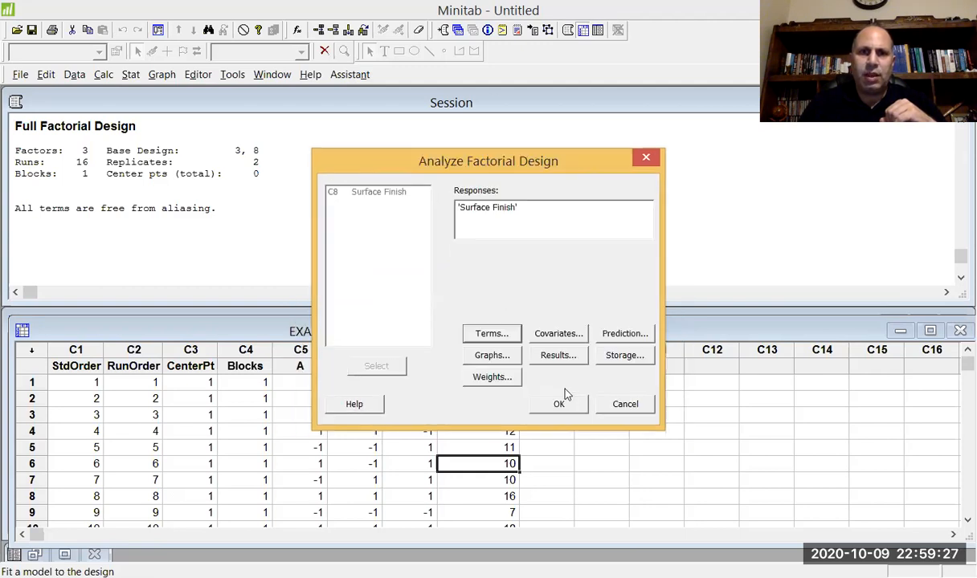
{"action": "left_click", "coordinate": [490, 355]}
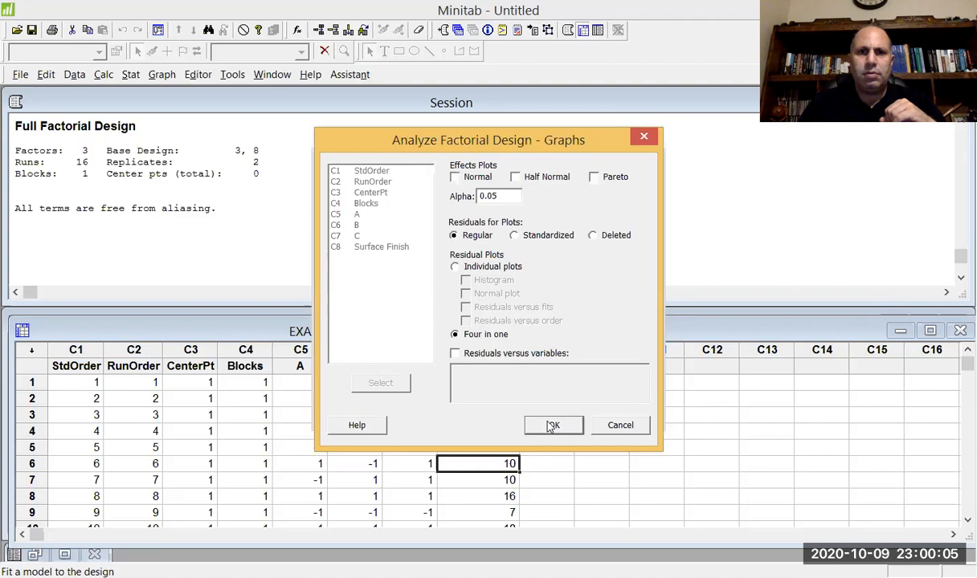
{"action": "key", "text": "Return"}
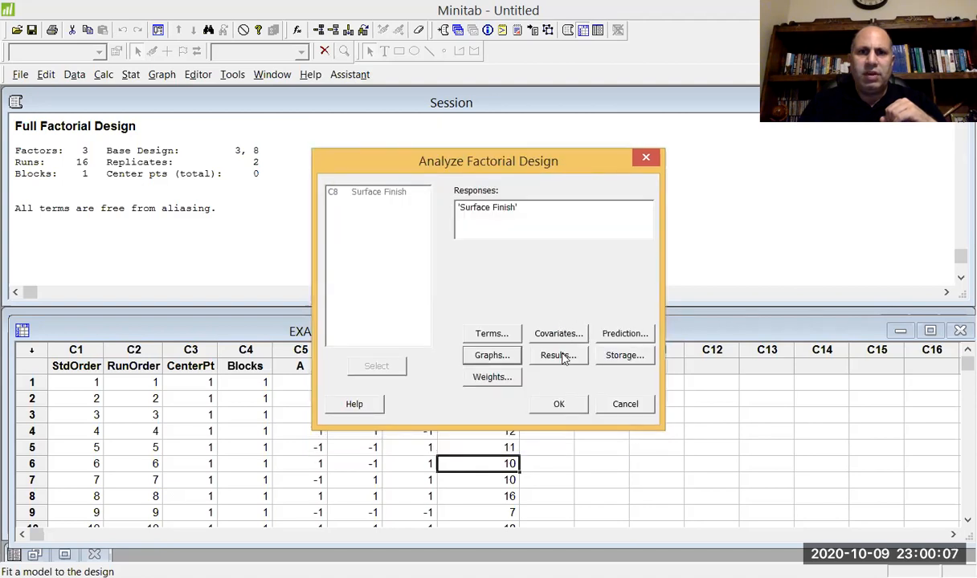
Step: Accept results showing unusual observations and default alias interactions, and set the analysis to store fits and effects
{"action": "left_click", "coordinate": [560, 355]}
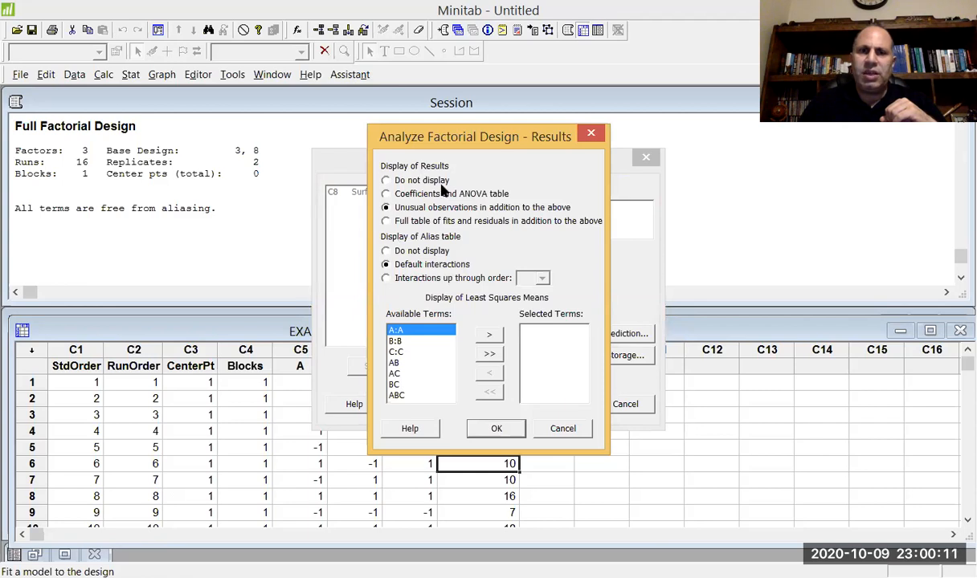
{"action": "left_click", "coordinate": [496, 429]}
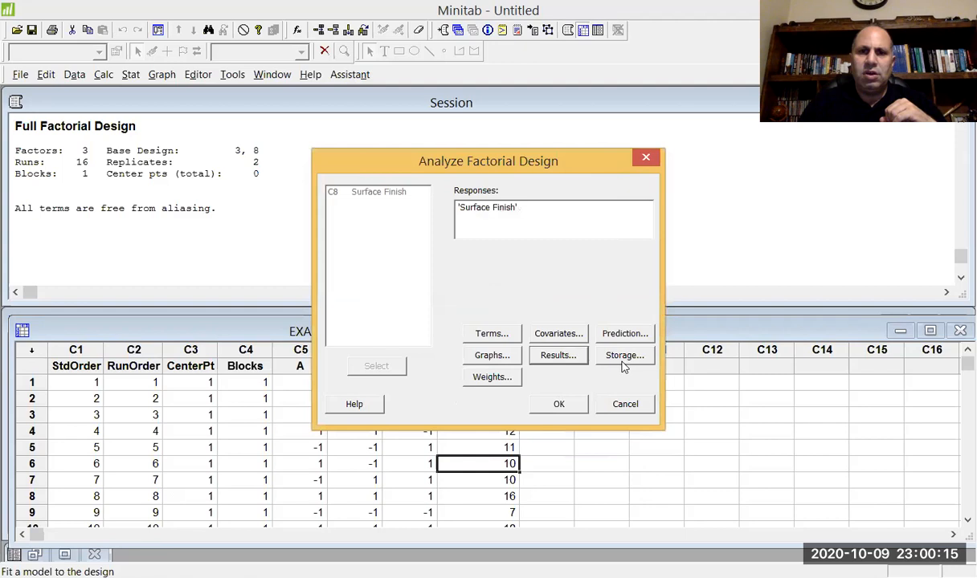
{"action": "left_click", "coordinate": [624, 358]}
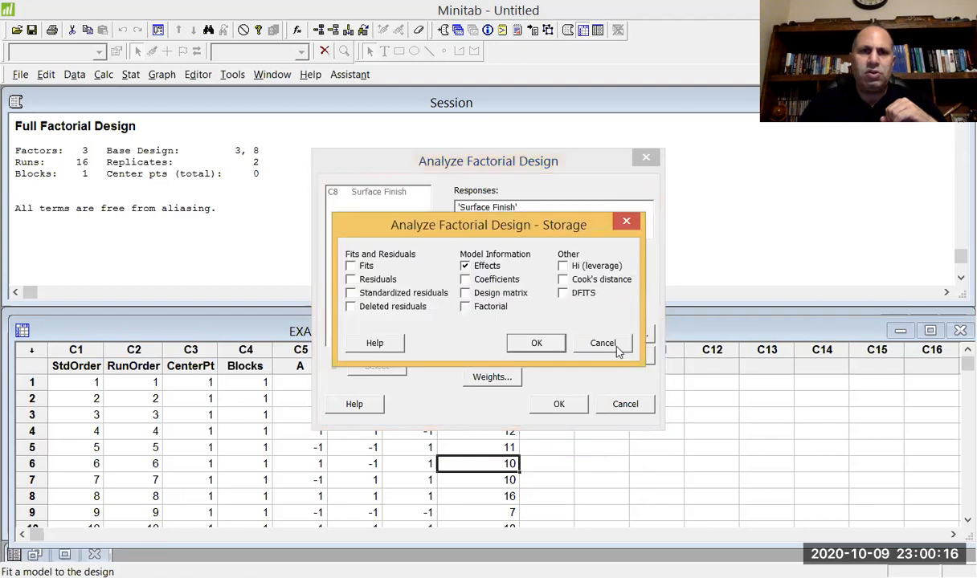
{"action": "left_click", "coordinate": [366, 267]}
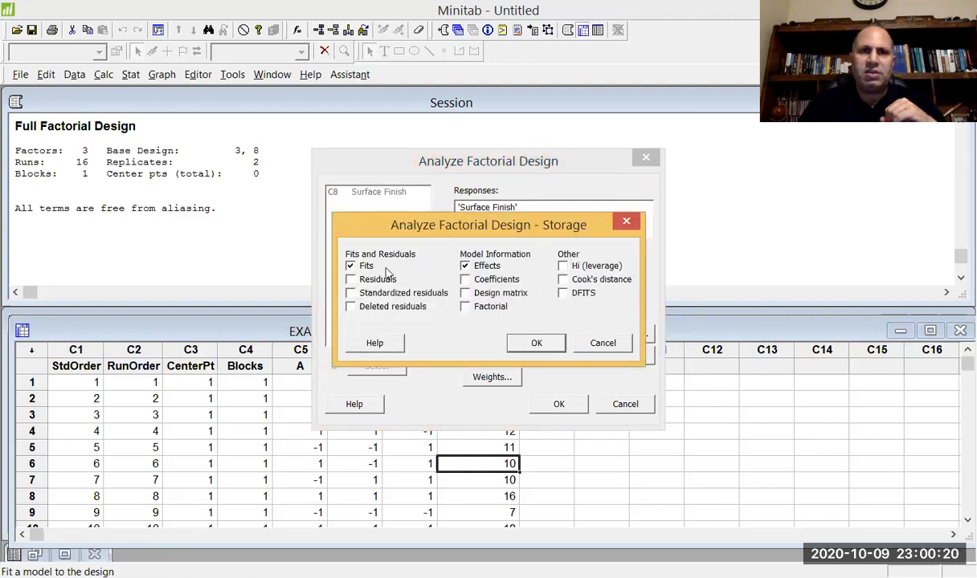
{"action": "left_click", "coordinate": [482, 270]}
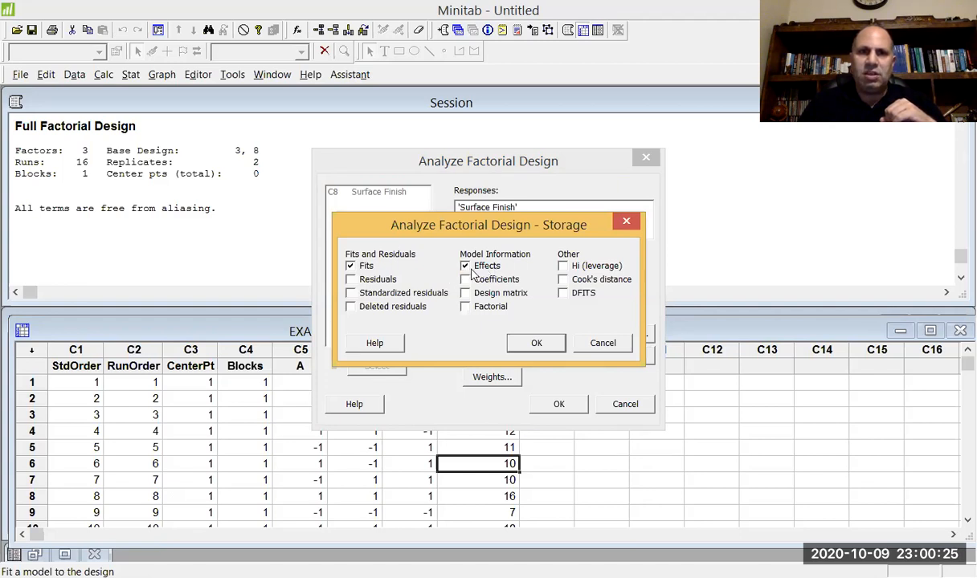
{"action": "left_click", "coordinate": [537, 343]}
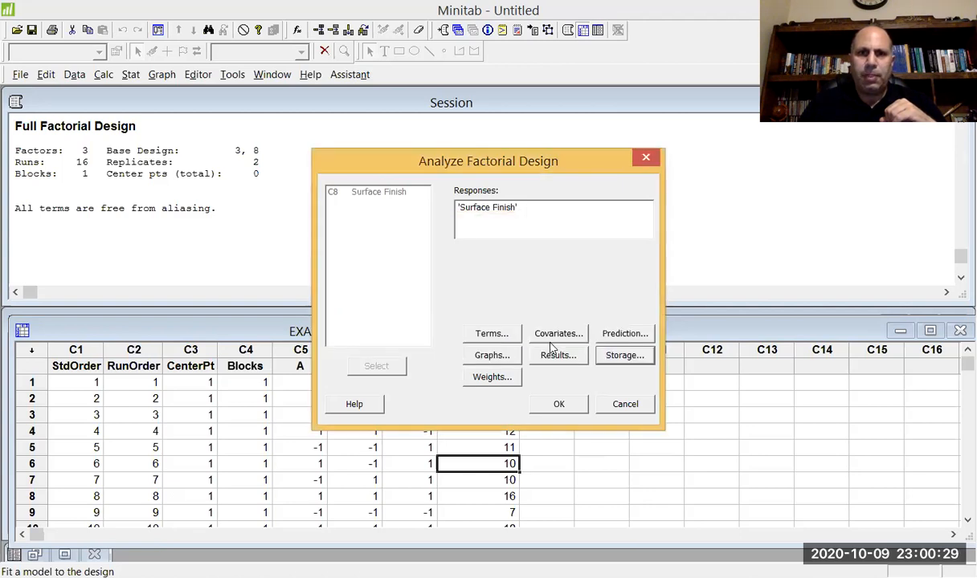
Step: Check the prediction and covariate settings without entering any, and run the factorial analysis
{"action": "left_click", "coordinate": [640, 337]}
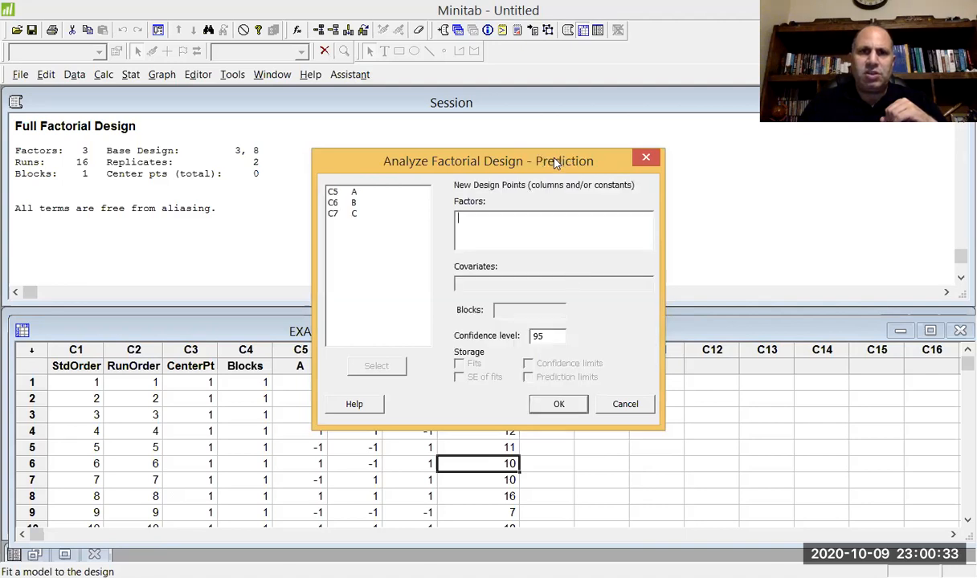
{"action": "left_click", "coordinate": [648, 159]}
{"action": "left_click", "coordinate": [560, 341]}
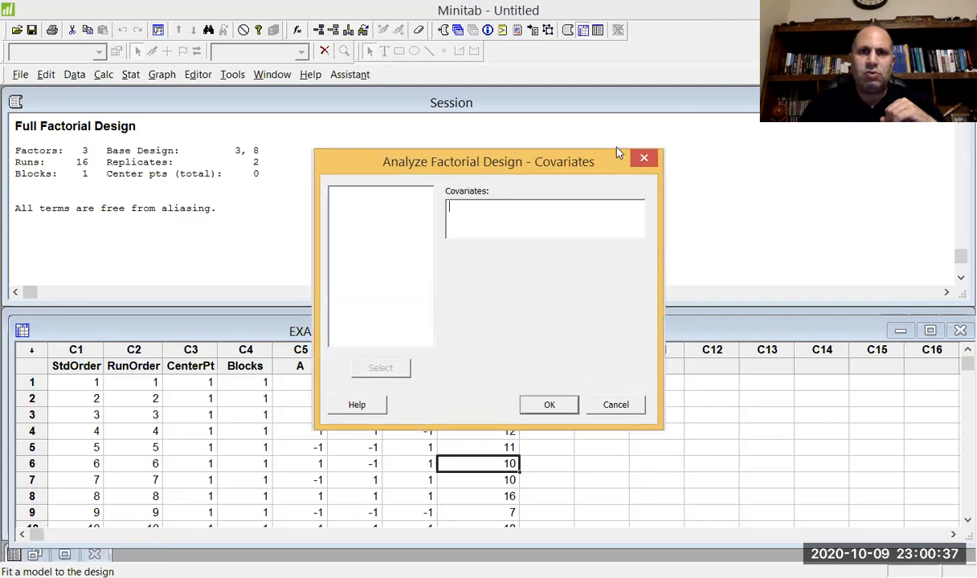
{"action": "left_click", "coordinate": [644, 160]}
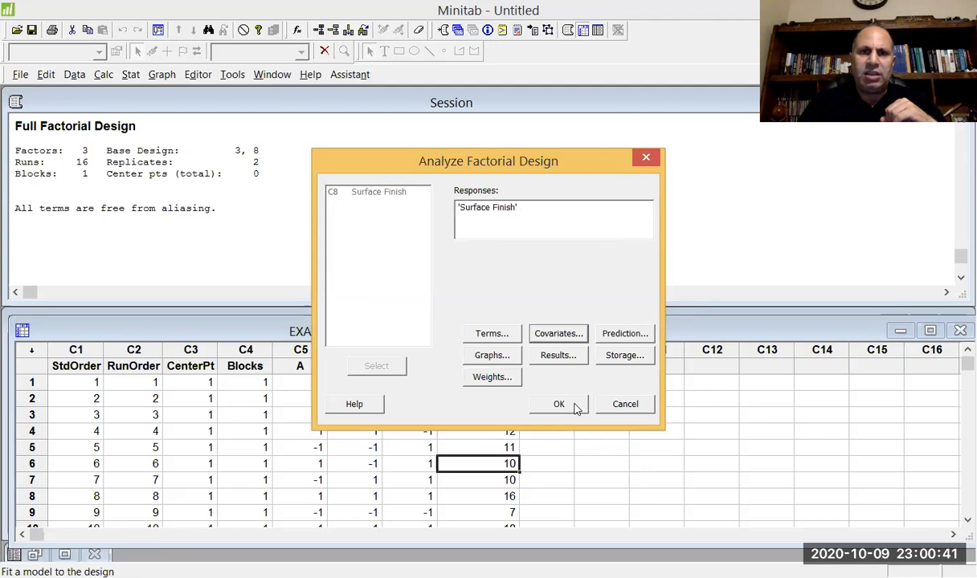
{"action": "left_click", "coordinate": [559, 404]}
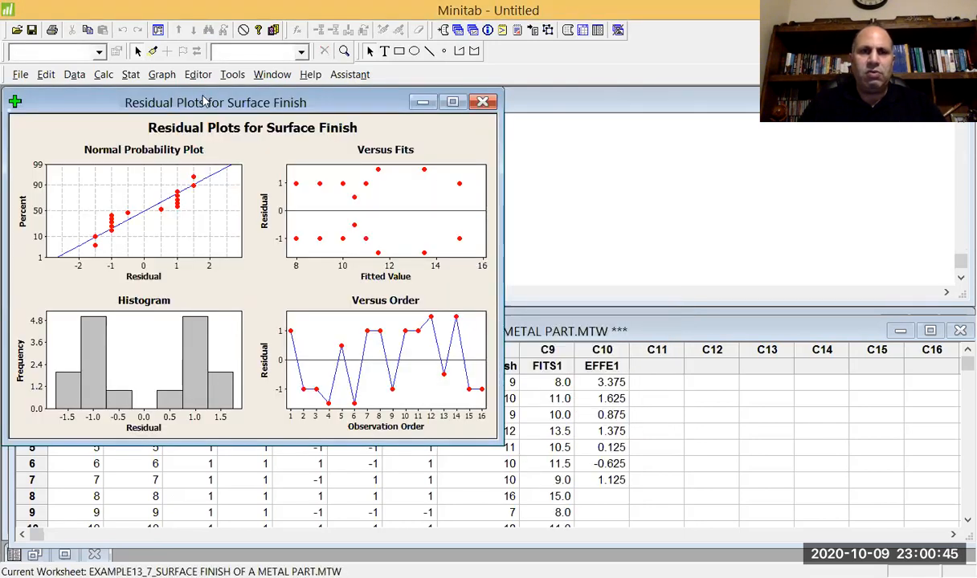
Step: Examine the four residual plots for Surface Finish and close the graph without saving it to a separate file
{"action": "left_click_drag", "start_coordinate": [205, 100], "coordinate": [414, 173]}
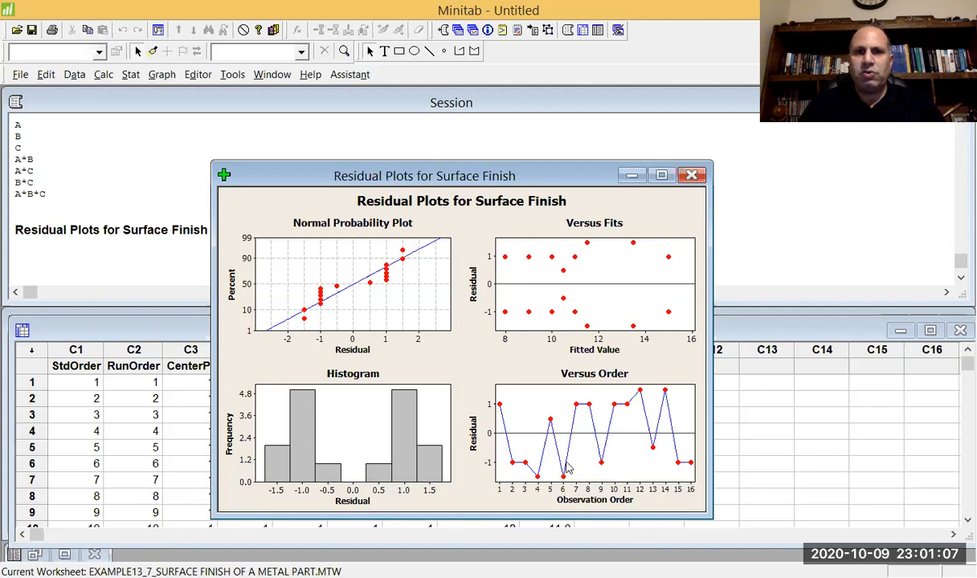
{"action": "left_click", "coordinate": [690, 175]}
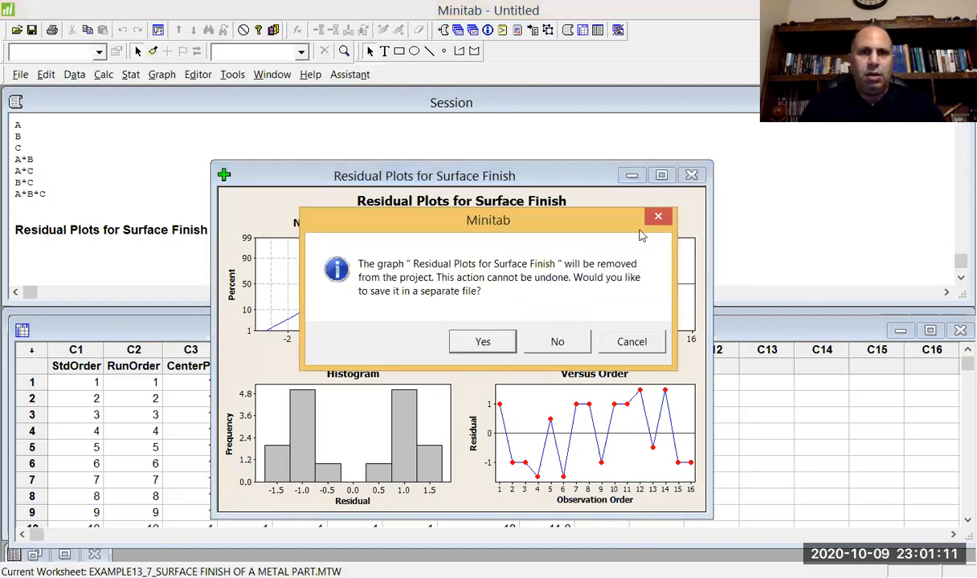
{"action": "left_click", "coordinate": [581, 341]}
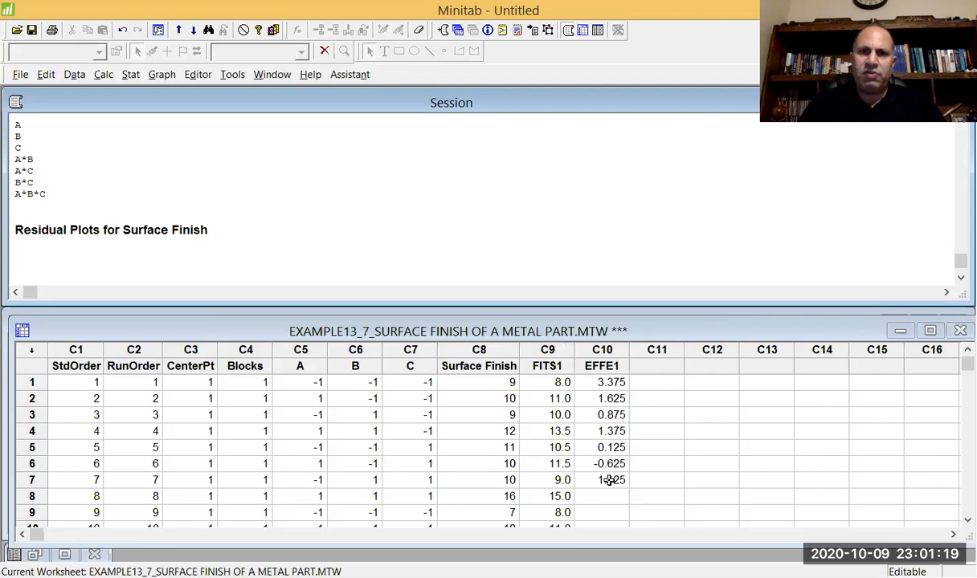
Step: Review the stored effect estimates in column C10 (EFFE1) of the worksheet
{"action": "left_click", "coordinate": [615, 381]}
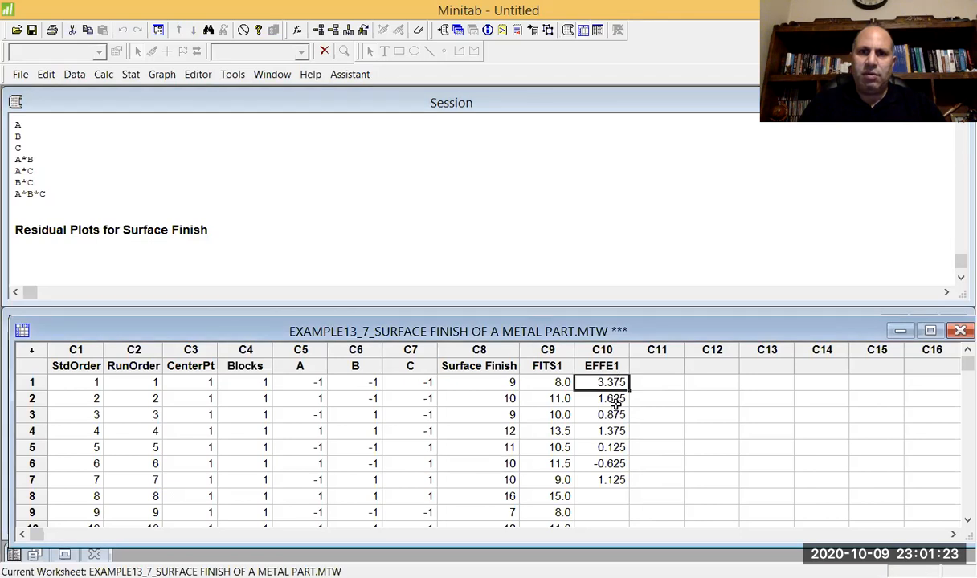
{"action": "left_click", "coordinate": [615, 401]}
{"action": "left_click", "coordinate": [614, 415]}
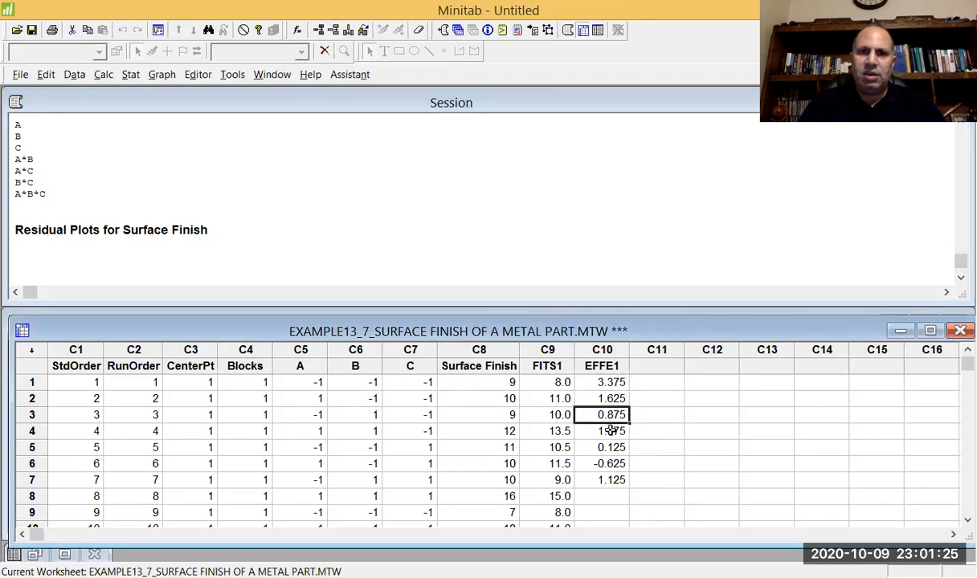
{"action": "left_click", "coordinate": [612, 431]}
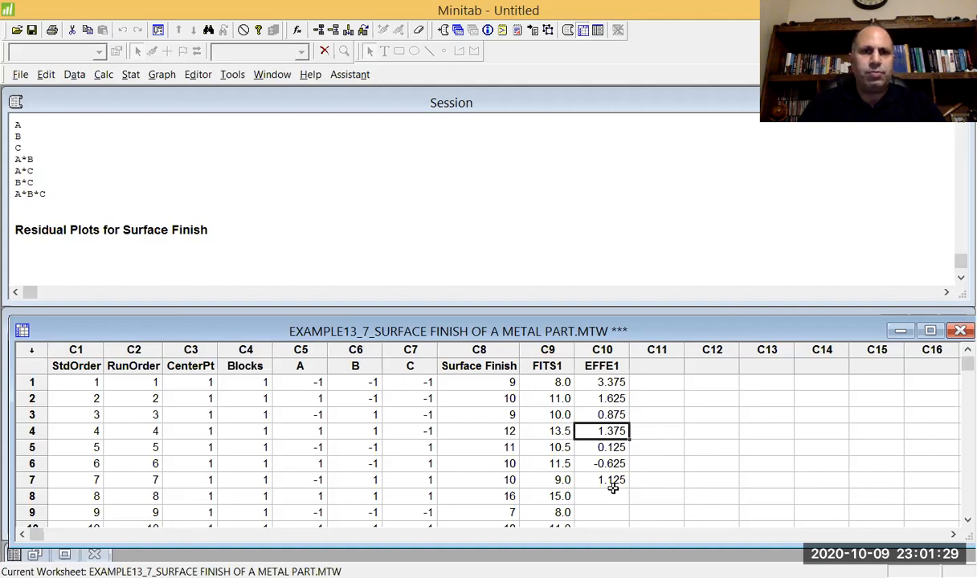
Step: Examine the Estimated Effects and Coefficients table for Surface Finish, covering all main effects and interactions
{"action": "left_click", "coordinate": [149, 207]}
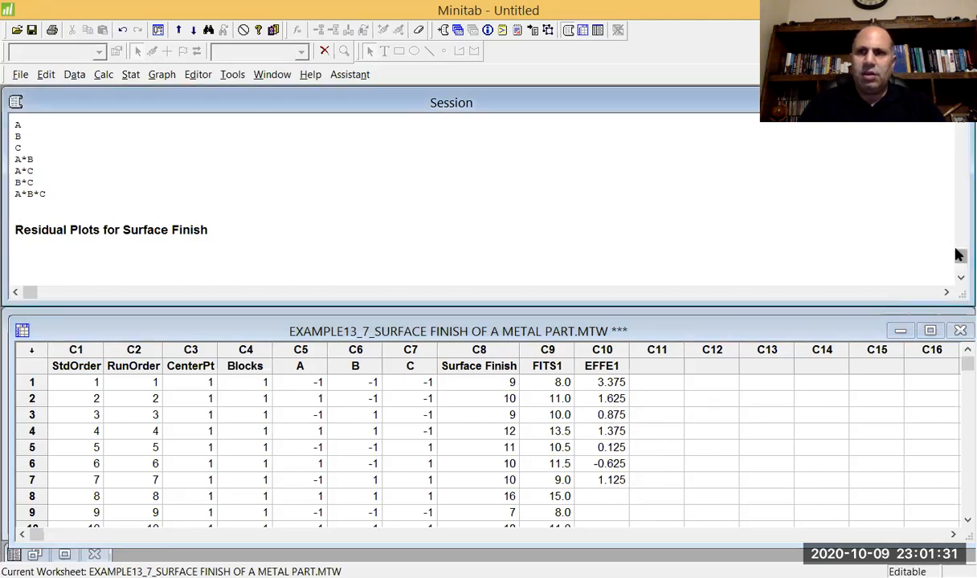
{"action": "left_click_drag", "start_coordinate": [957, 251], "coordinate": [959, 169]}
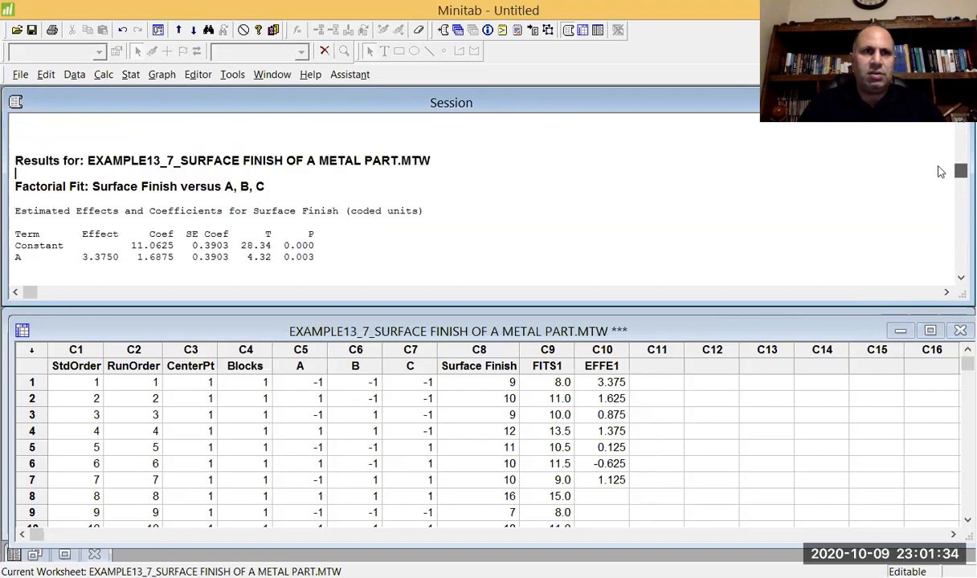
{"action": "left_click", "coordinate": [957, 281]}
{"action": "left_click", "coordinate": [957, 281]}
{"action": "left_click", "coordinate": [957, 281]}
{"action": "left_click", "coordinate": [957, 281]}
{"action": "left_click", "coordinate": [958, 281]}
{"action": "left_click", "coordinate": [957, 281]}
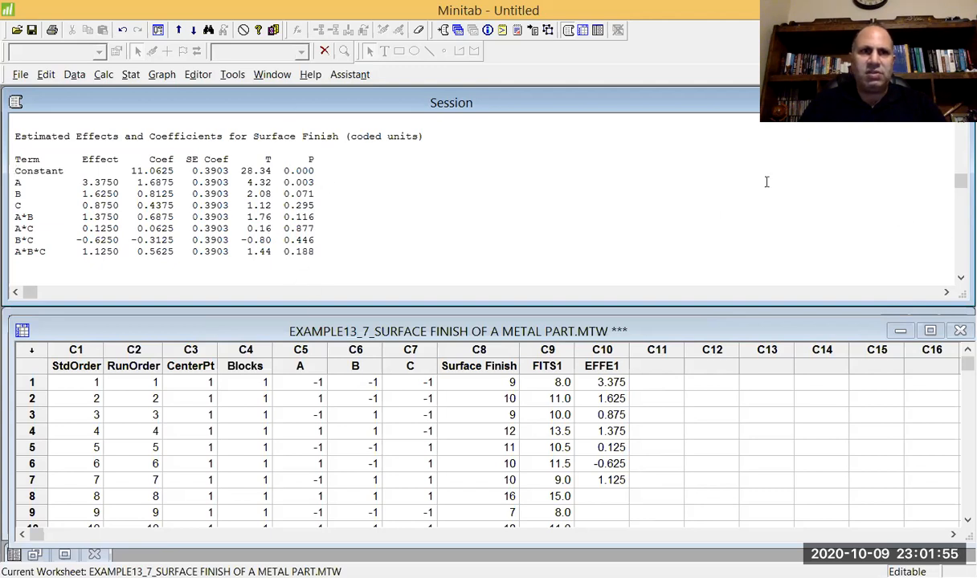
Step: Examine the Analysis of Variance table for Surface Finish, comparing the P-values of main effects A, B and C
{"action": "left_click_drag", "start_coordinate": [957, 185], "coordinate": [957, 200]}
{"action": "left_click", "coordinate": [959, 279]}
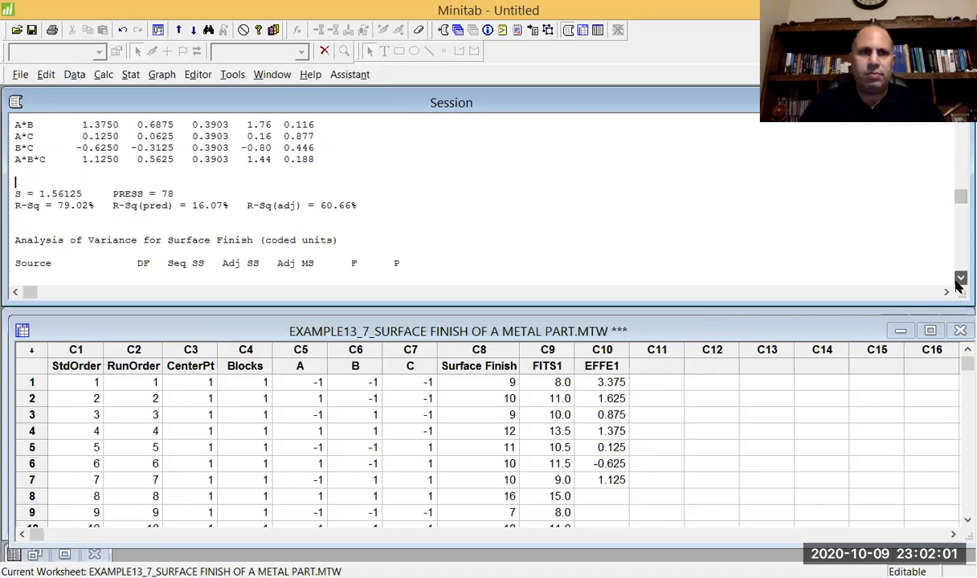
{"action": "left_click", "coordinate": [959, 279]}
{"action": "left_click", "coordinate": [959, 280]}
{"action": "left_click", "coordinate": [959, 279]}
{"action": "left_click", "coordinate": [959, 280]}
{"action": "left_click", "coordinate": [959, 280]}
{"action": "left_click", "coordinate": [959, 279]}
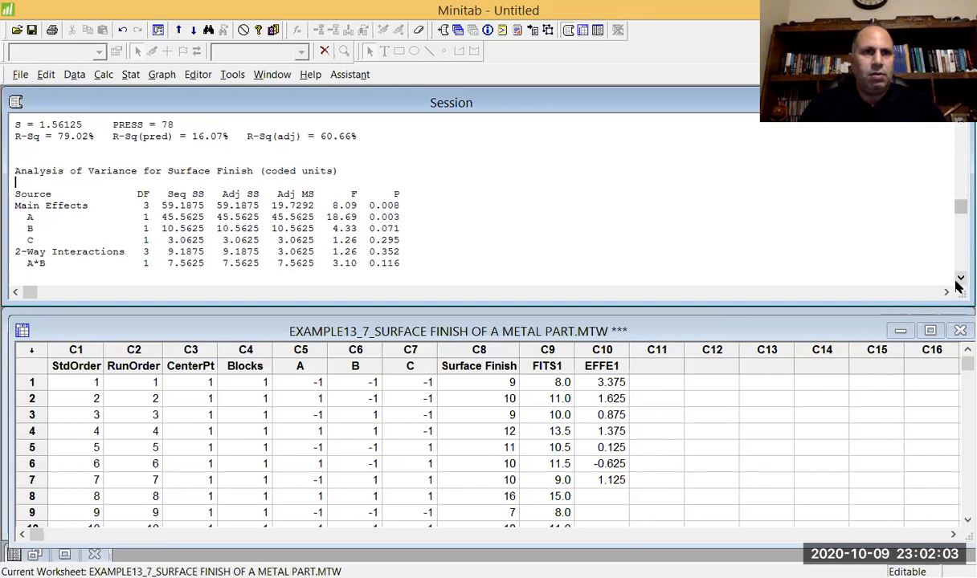
{"action": "left_click", "coordinate": [958, 280]}
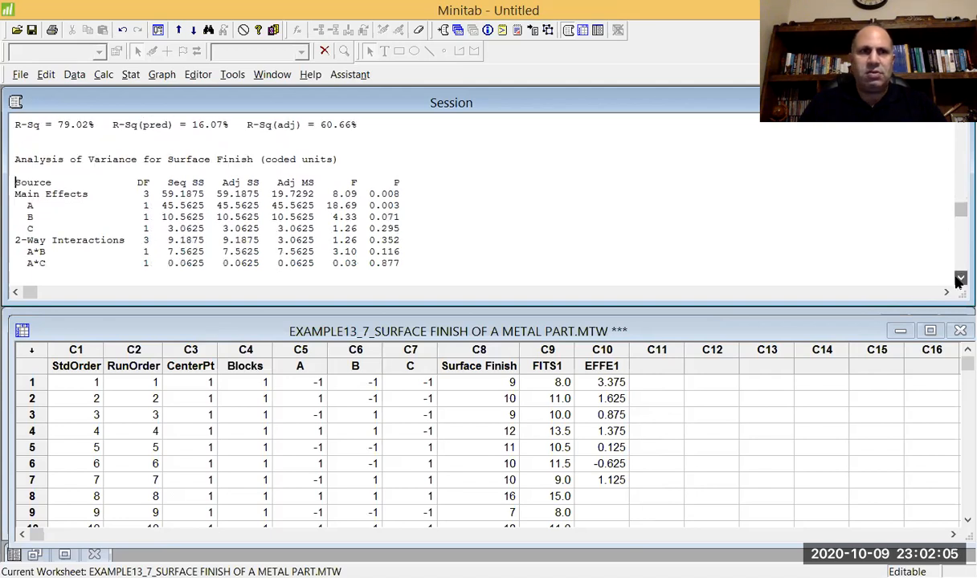
{"action": "left_click", "coordinate": [959, 279]}
{"action": "left_click", "coordinate": [958, 279]}
{"action": "left_click", "coordinate": [959, 280]}
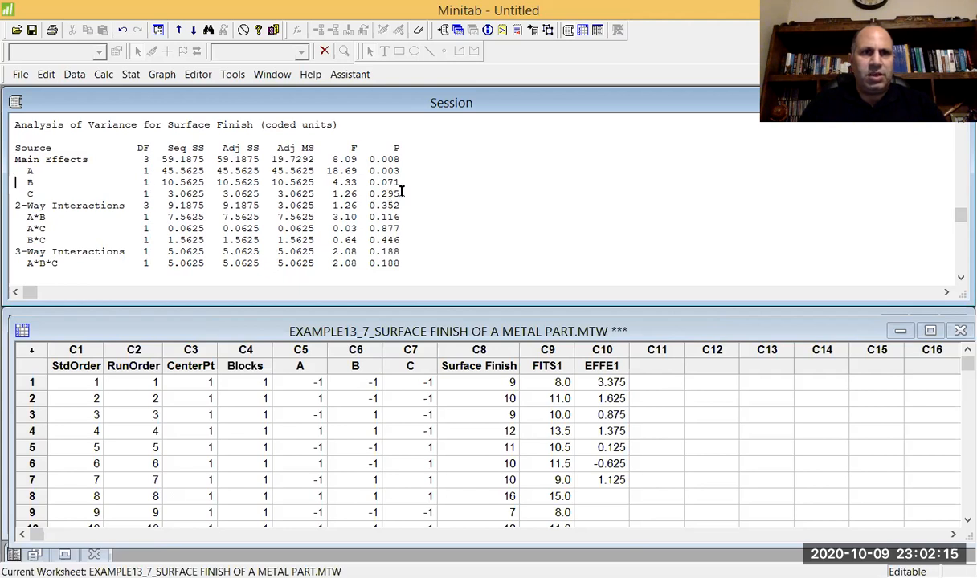
{"action": "mouse_move", "coordinate": [395, 194]}
{"action": "left_mouse_down"}
{"action": "mouse_move", "coordinate": [375, 193]}
{"action": "mouse_move", "coordinate": [401, 194]}
{"action": "left_mouse_up"}
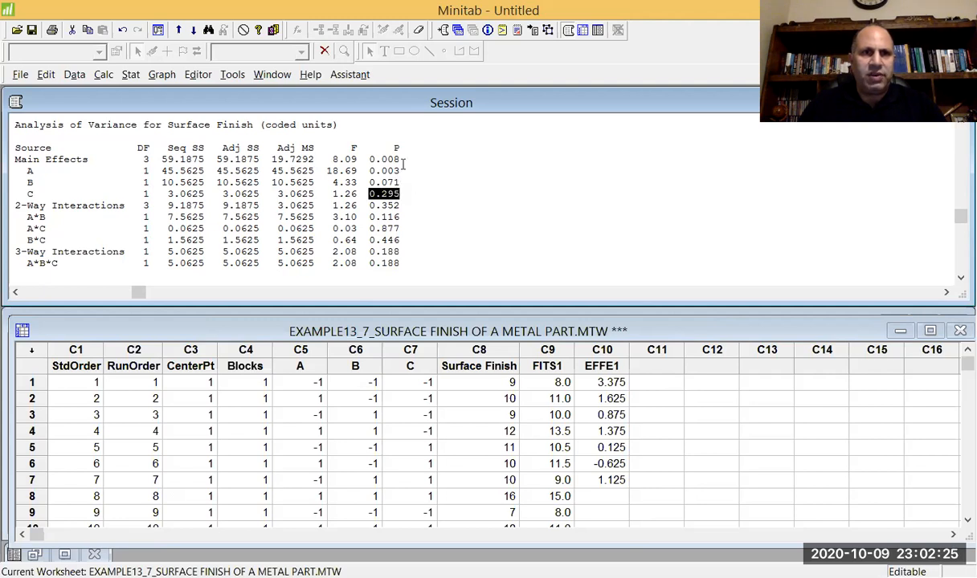
{"action": "left_click", "coordinate": [399, 170]}
{"action": "left_click", "coordinate": [400, 182]}
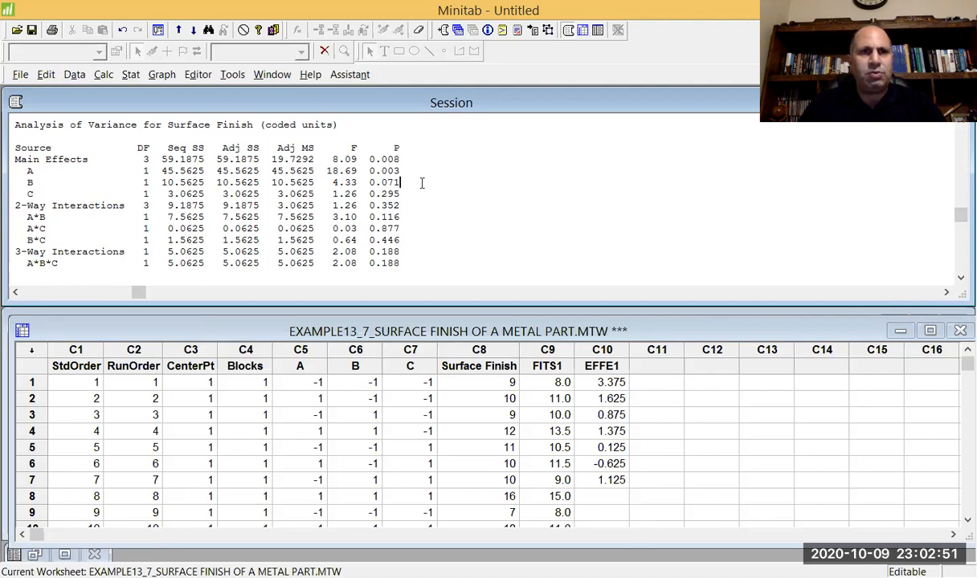
Step: Review the interaction, residual error and total rows of the variance analysis and the Alias Structure beneath it
{"action": "left_click", "coordinate": [959, 280]}
{"action": "left_click", "coordinate": [959, 280]}
{"action": "left_click", "coordinate": [959, 280]}
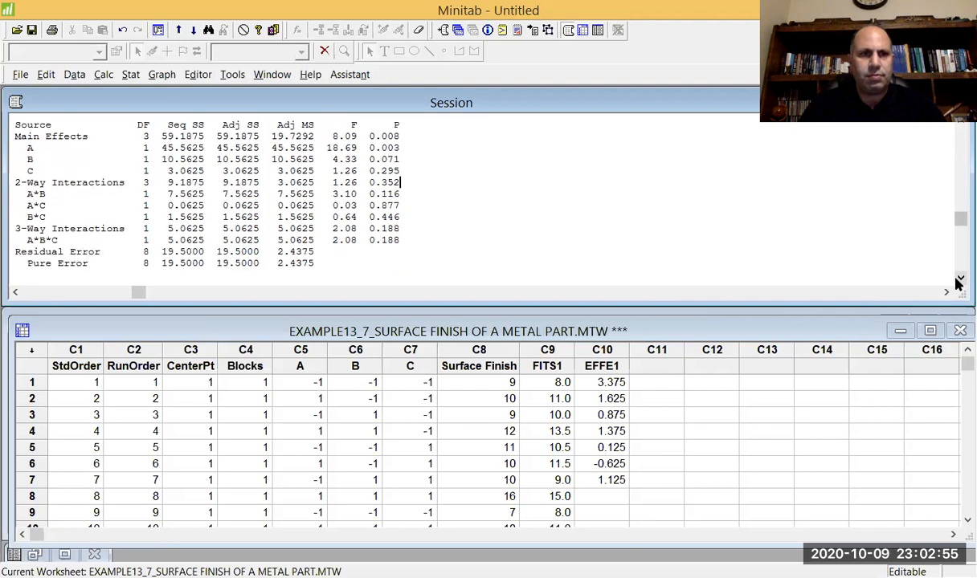
{"action": "left_click", "coordinate": [959, 279]}
{"action": "left_click", "coordinate": [959, 279]}
{"action": "left_click", "coordinate": [958, 280]}
{"action": "left_click", "coordinate": [959, 279]}
{"action": "left_click", "coordinate": [959, 279]}
{"action": "left_click", "coordinate": [959, 280]}
{"action": "left_click", "coordinate": [959, 279]}
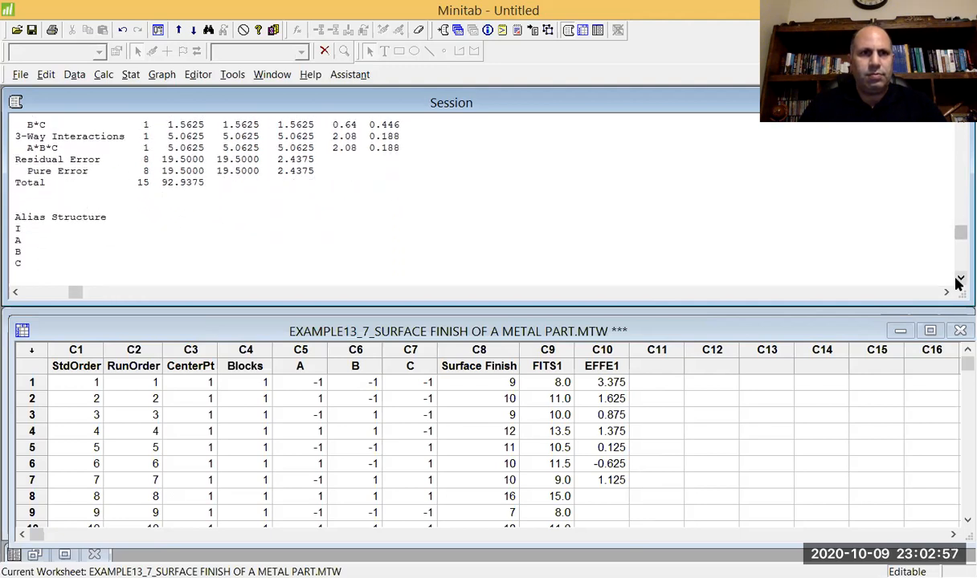